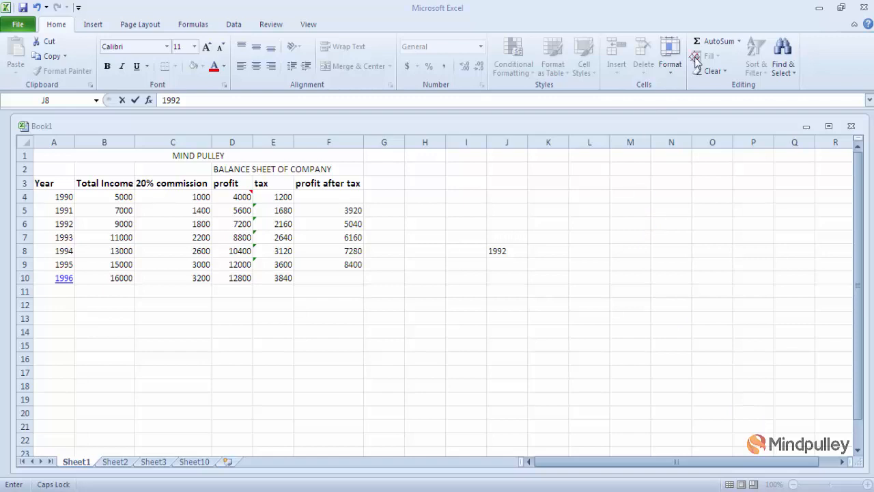
Fill cell F10 down with the profit-after-tax formula from F9, and clear the cell again.
left_click(340, 267)
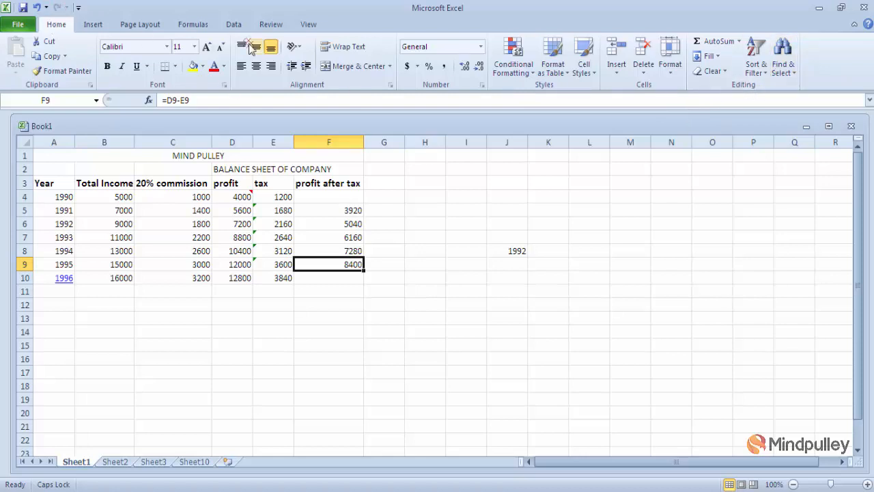
left_click(714, 56)
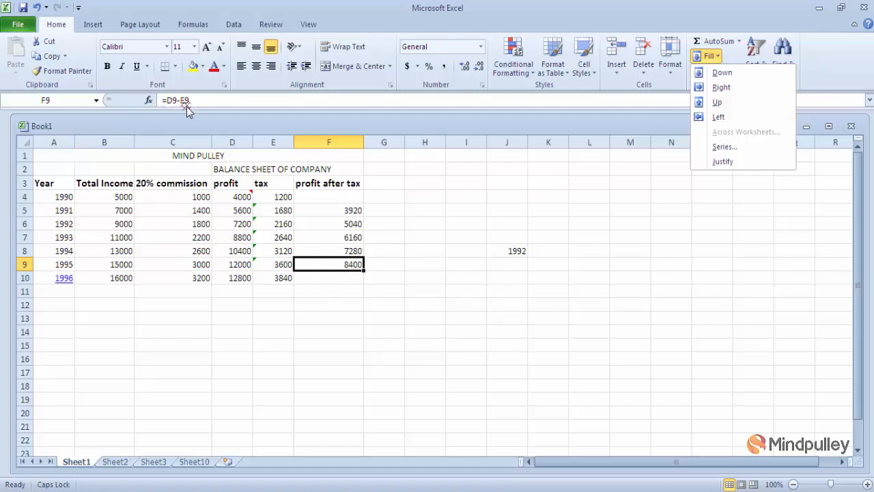
left_click(314, 281)
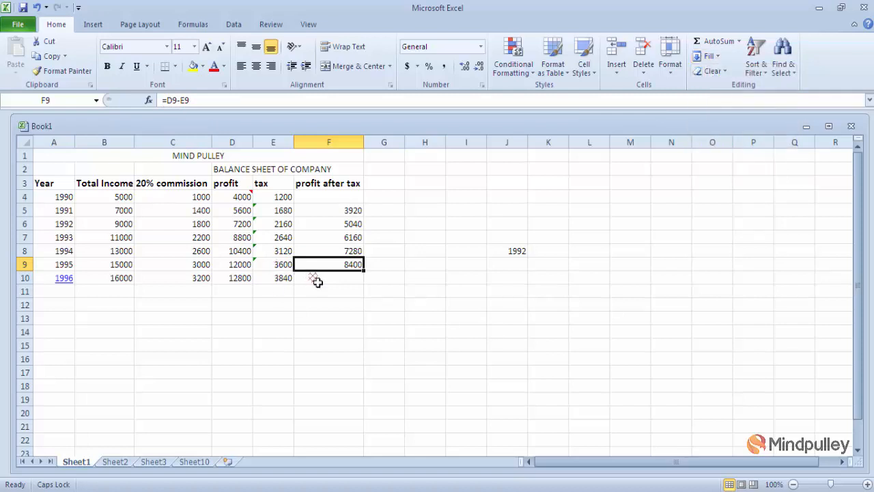
left_click(314, 281)
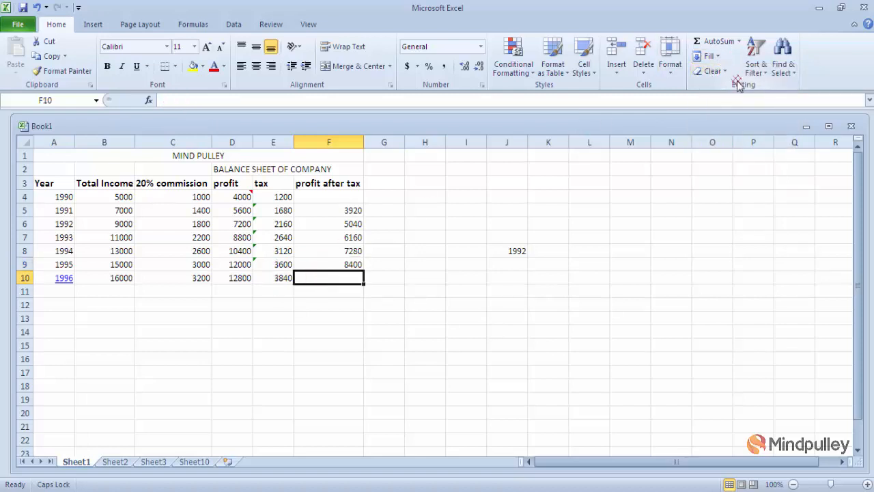
left_click(716, 59)
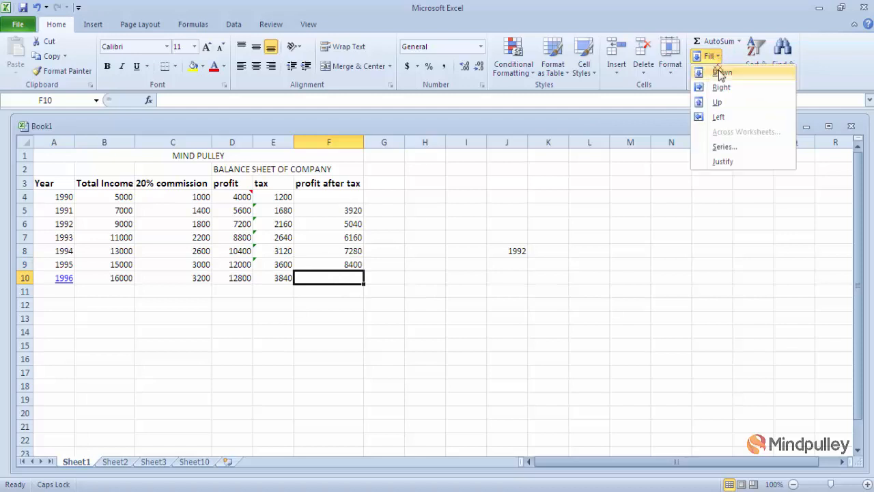
left_click(721, 73)
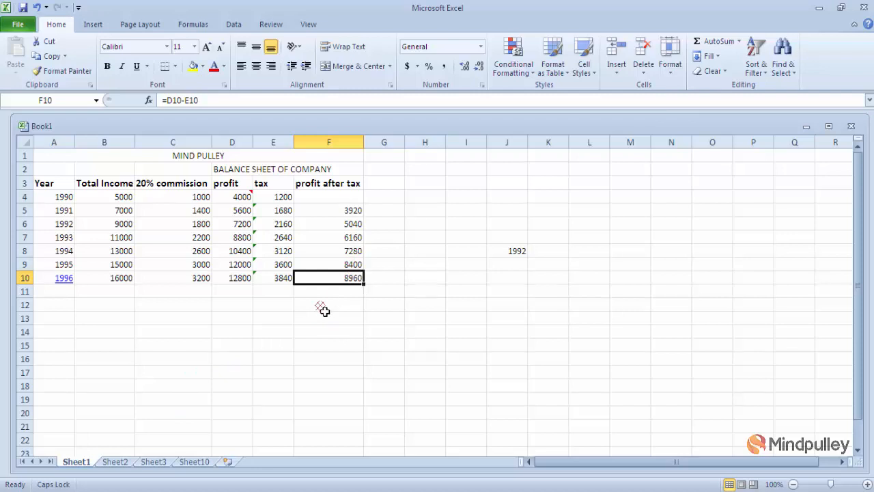
key("Delete")
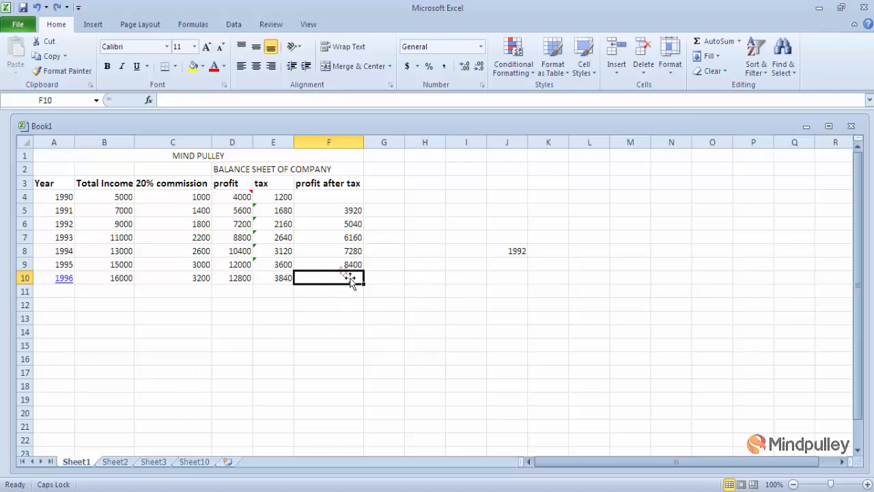
Fill cell F10 to the right with the tax formula from E10, and clear the cell again.
left_click(715, 58)
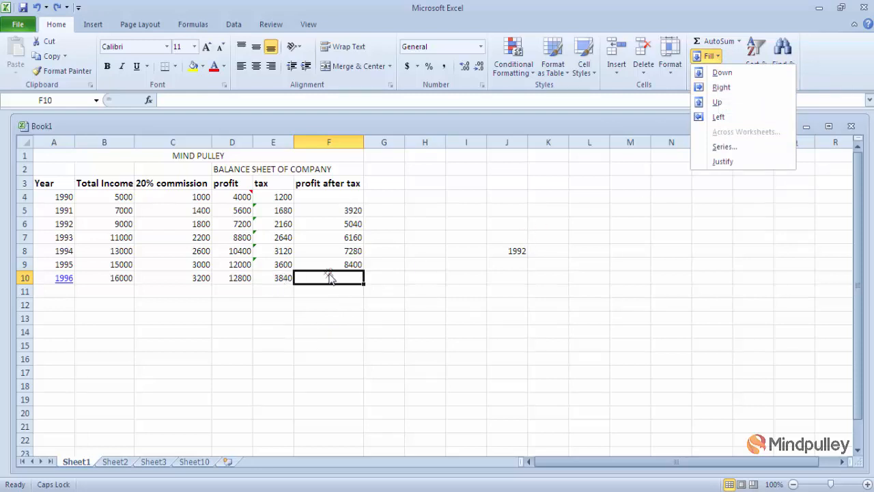
left_click(283, 280)
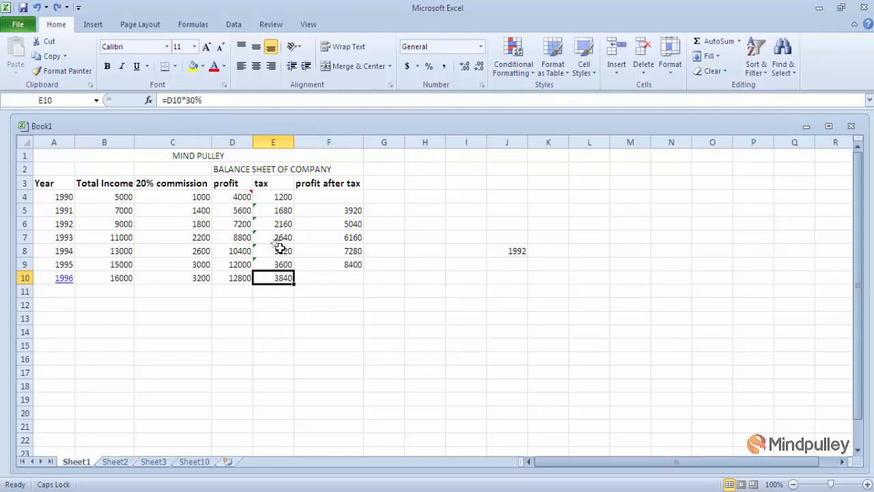
left_click(324, 282)
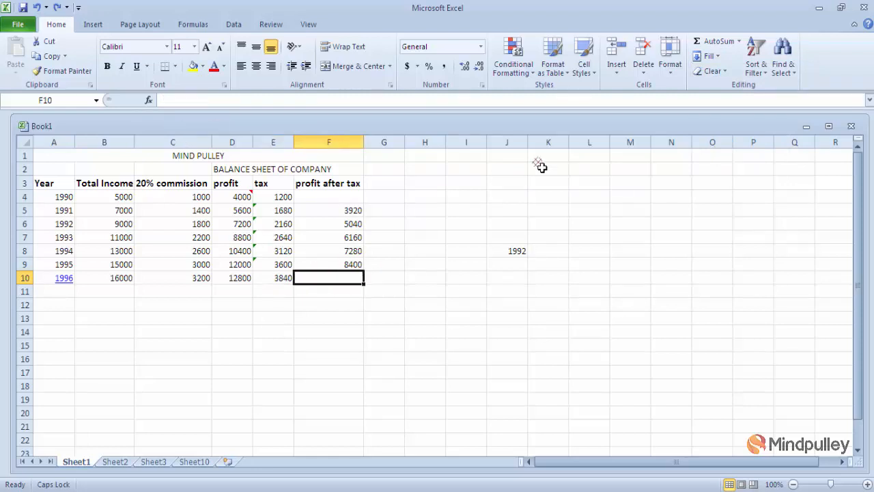
left_click(713, 56)
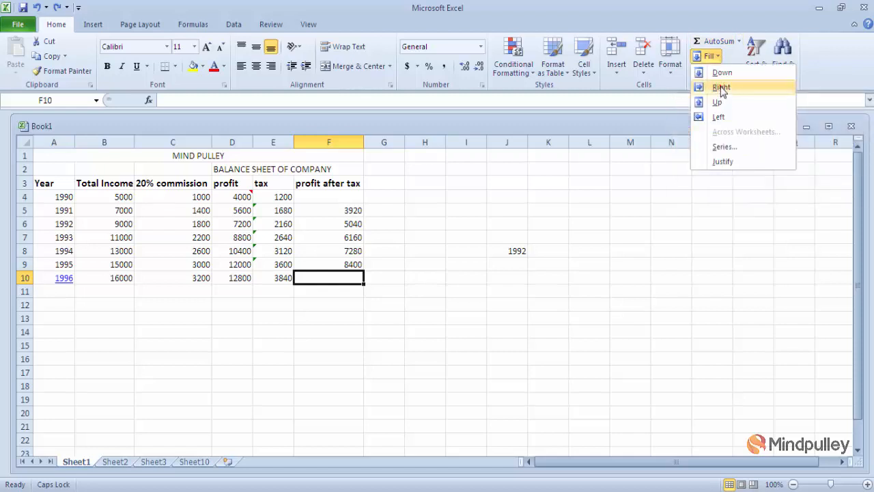
left_click(722, 89)
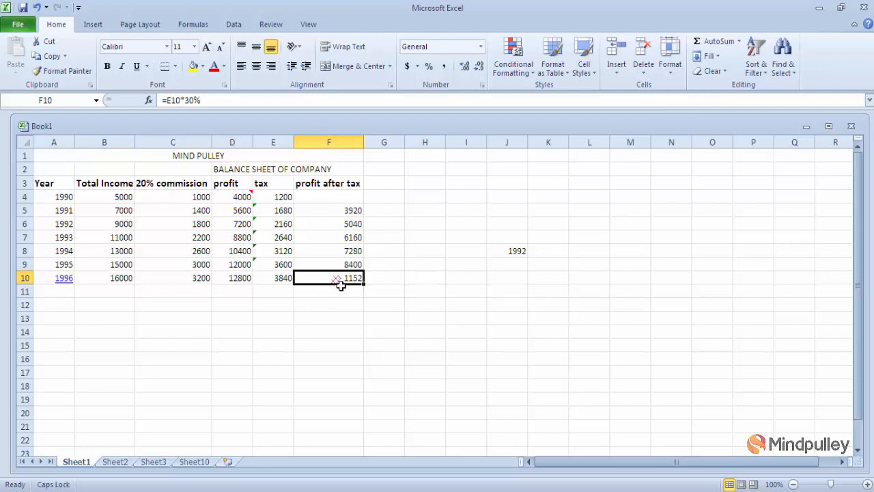
key("Delete")
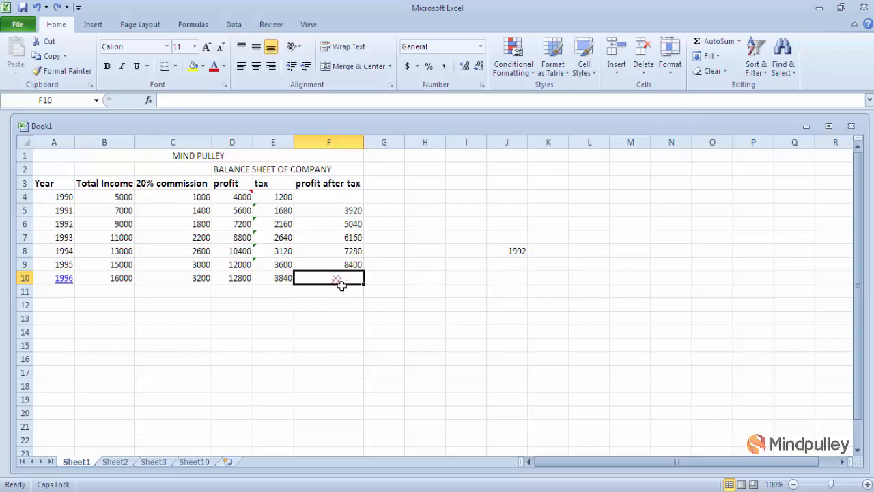
Fill cell F4 upward with the profit-after-tax formula from F5, and clear the cell again.
left_click(349, 214)
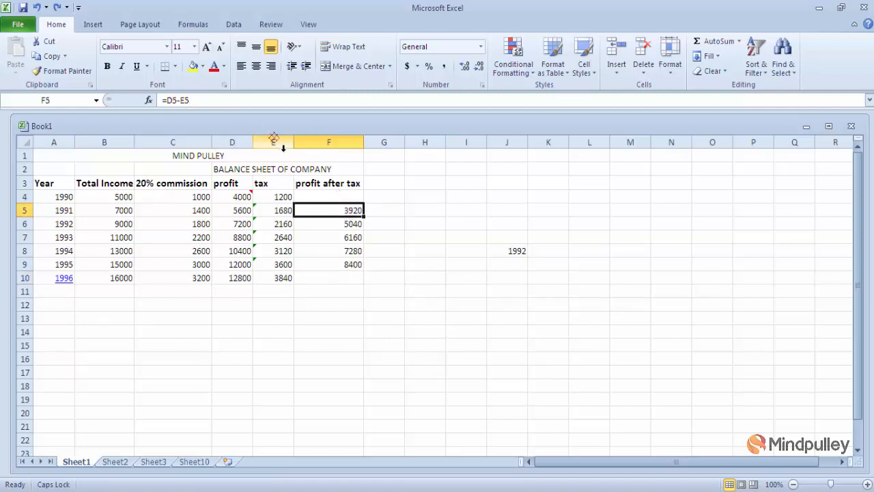
left_click(331, 199)
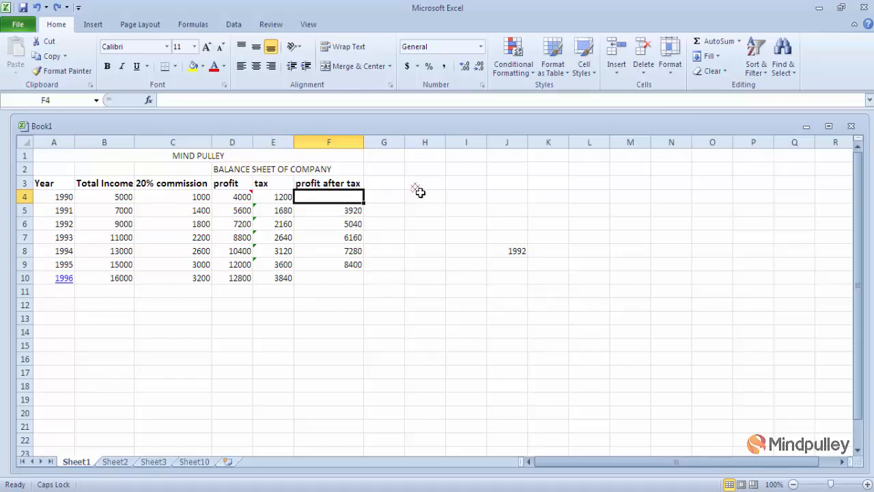
left_click(718, 57)
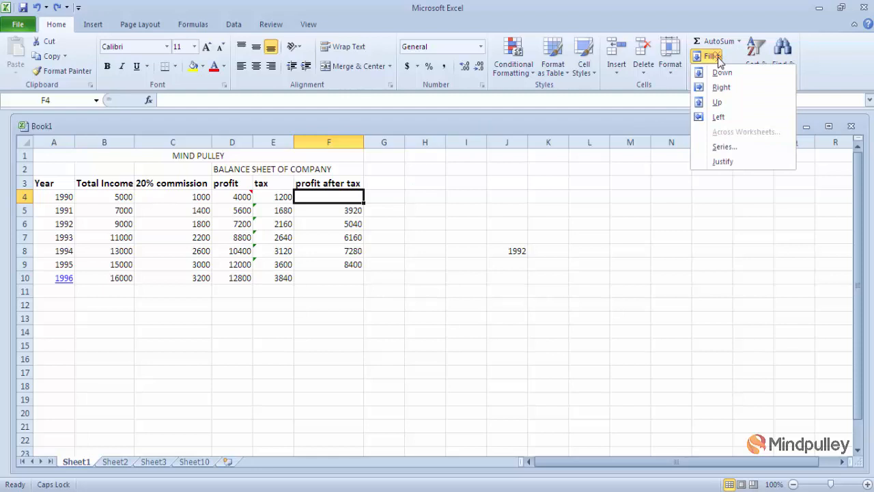
left_click(718, 103)
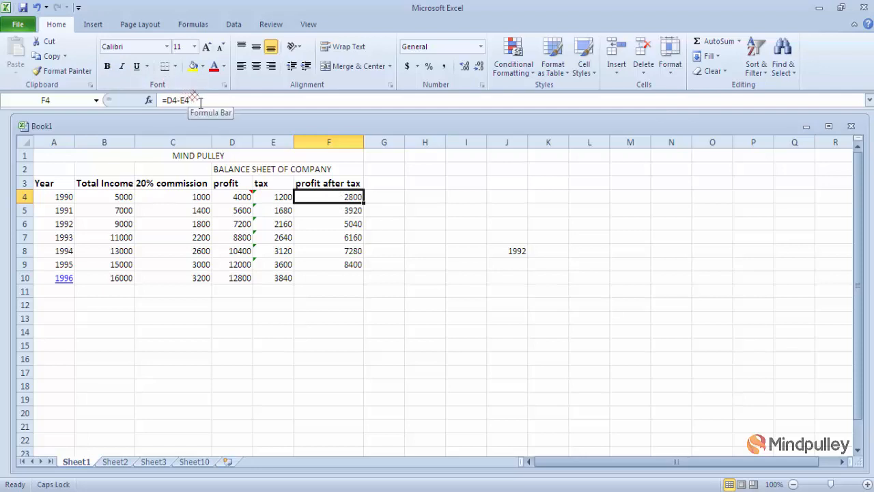
key("Delete")
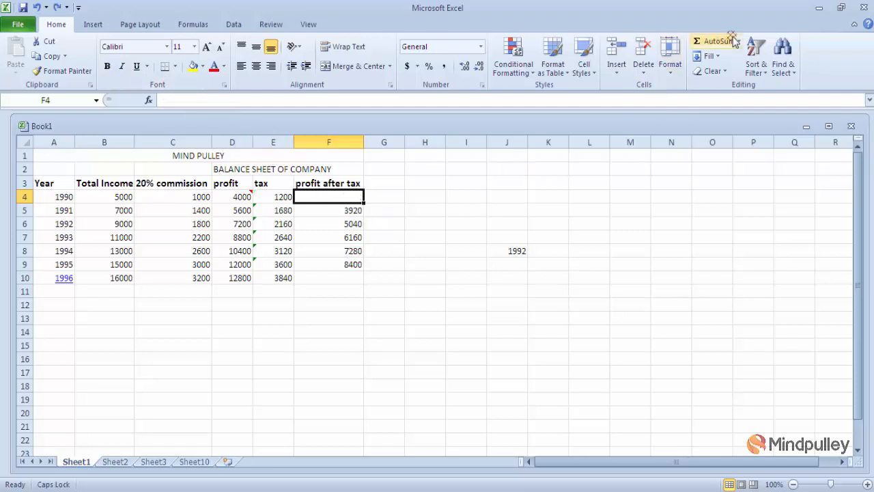
Fill a linear series down the column from 1992 in J8, with step value 3 and stop value 2013.
left_click(711, 56)
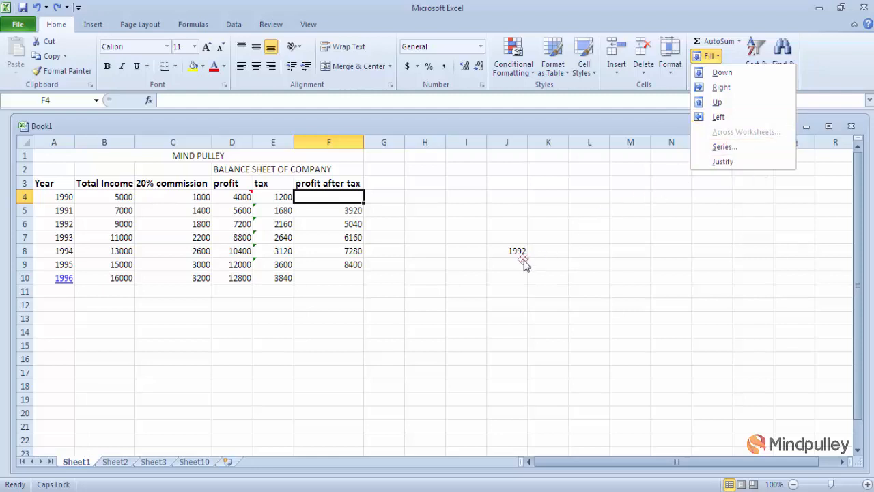
left_click(579, 263)
left_click(514, 251)
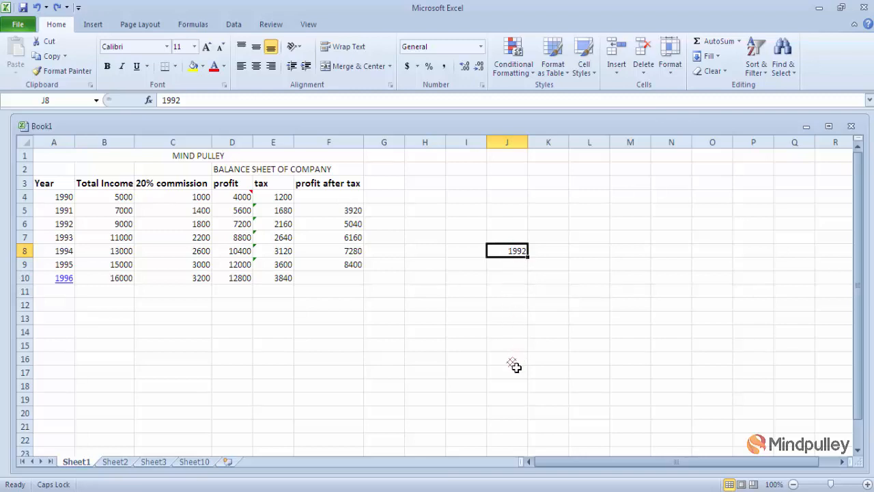
left_click(717, 61)
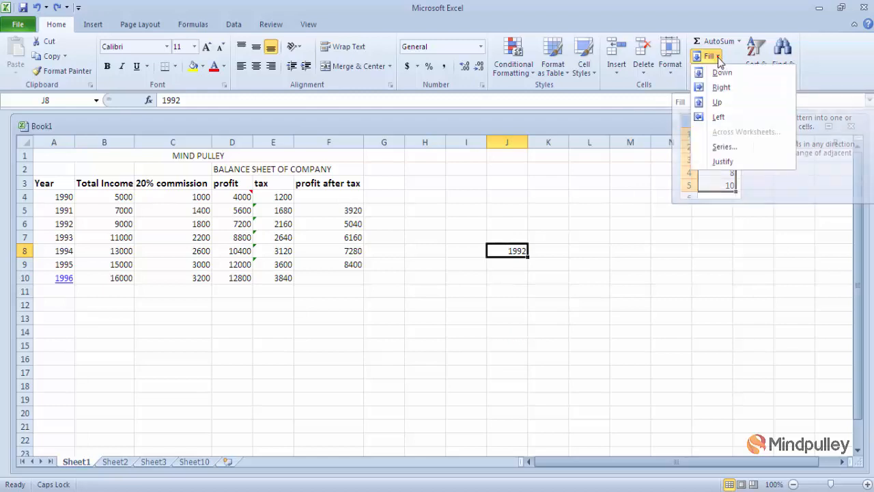
left_click(723, 147)
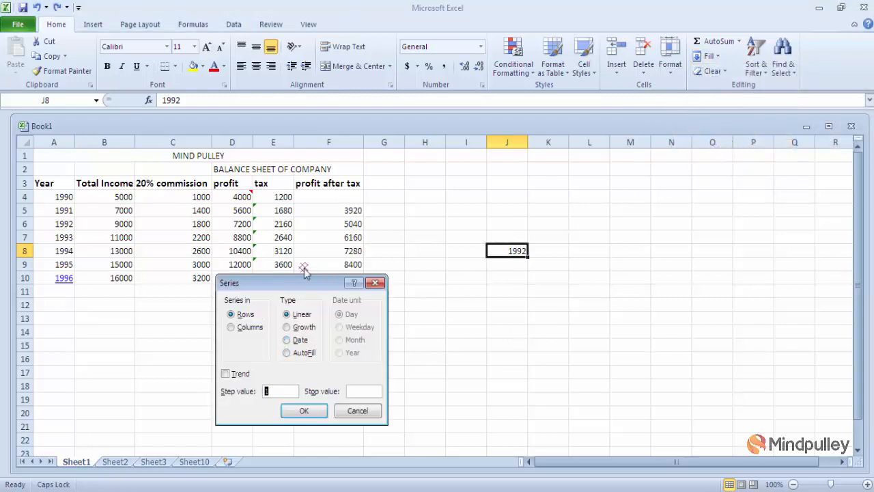
left_click(300, 314)
left_click(231, 328)
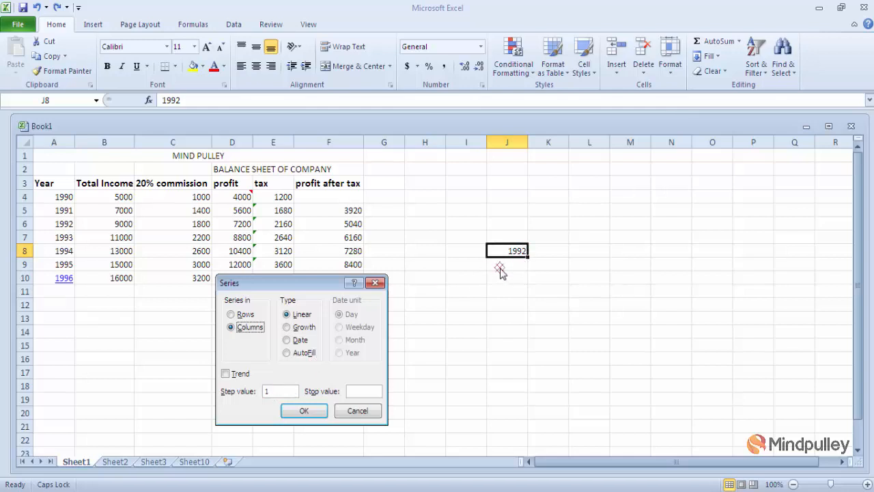
left_click(273, 391)
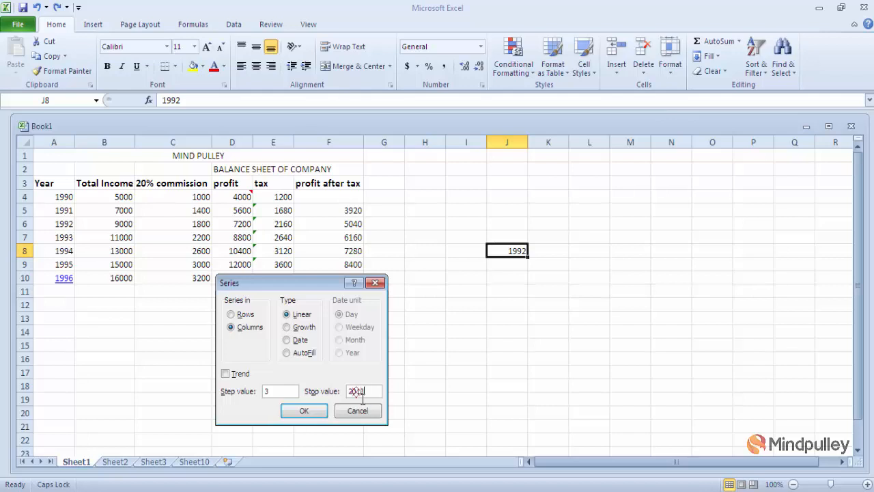
left_click(305, 410)
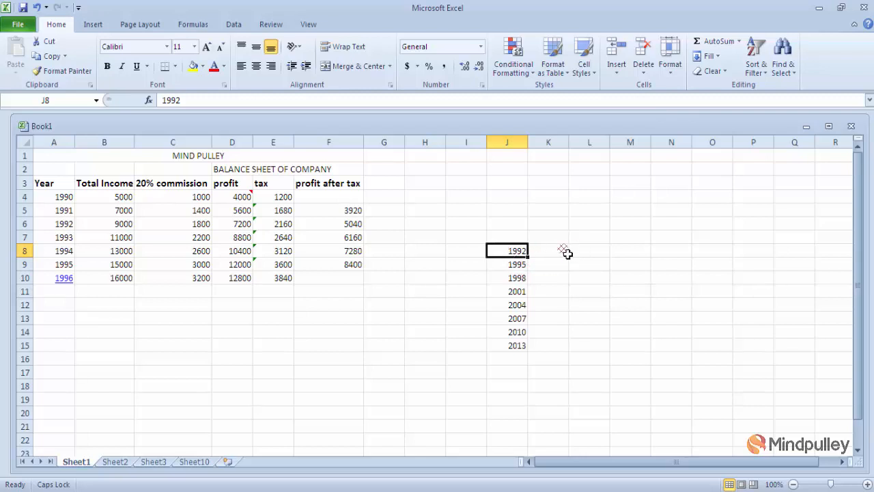
Enter the text BALANCE SHEET OF COMPANY in cell K7.
left_click(543, 242)
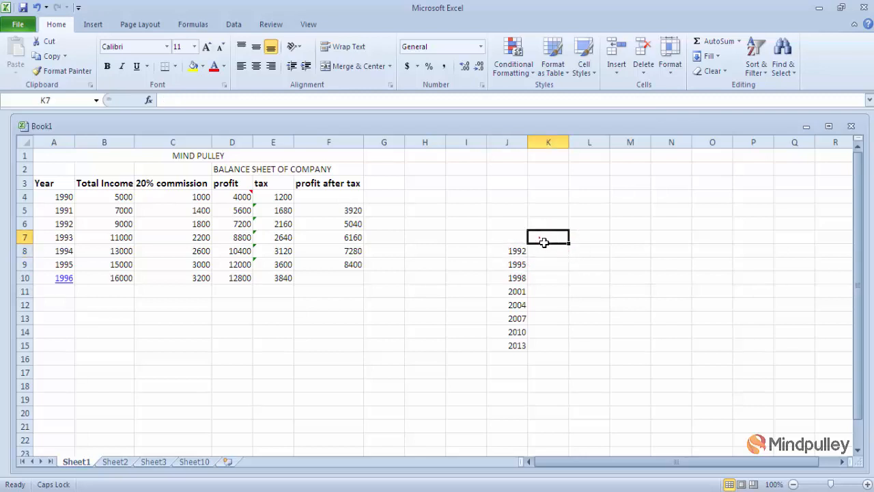
left_click(721, 57)
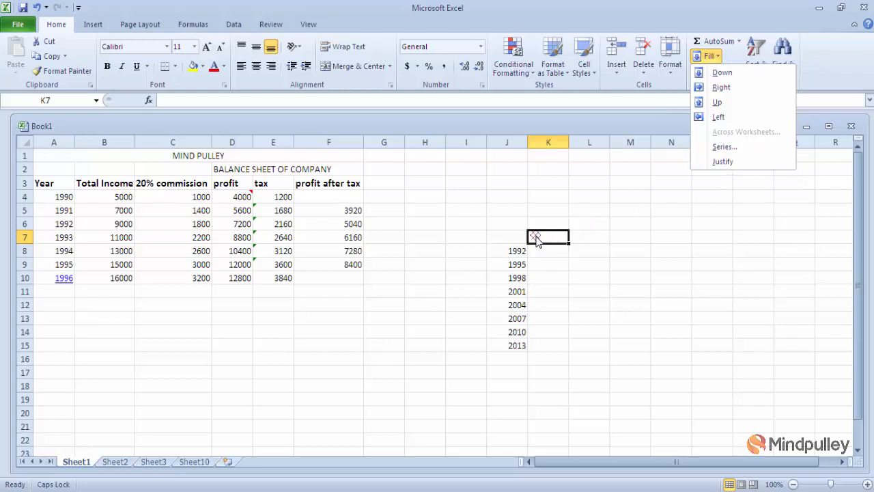
left_click(639, 278)
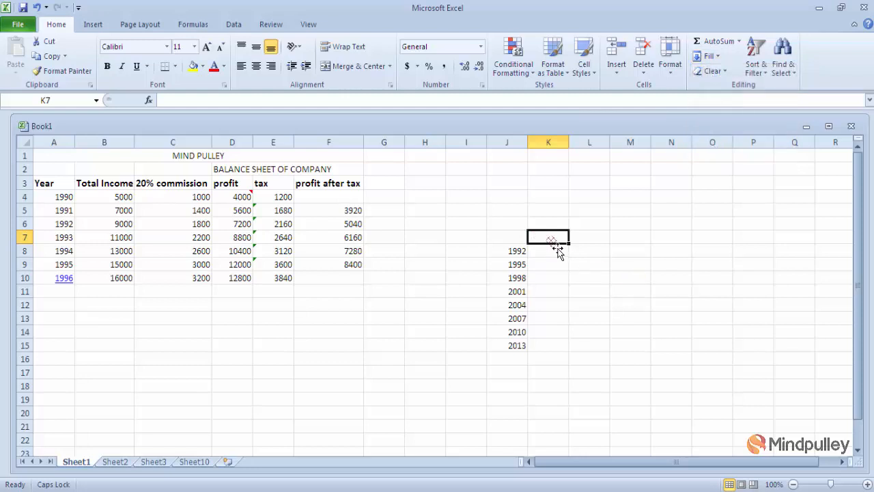
type("BALANCE SHEET OF COMPANY")
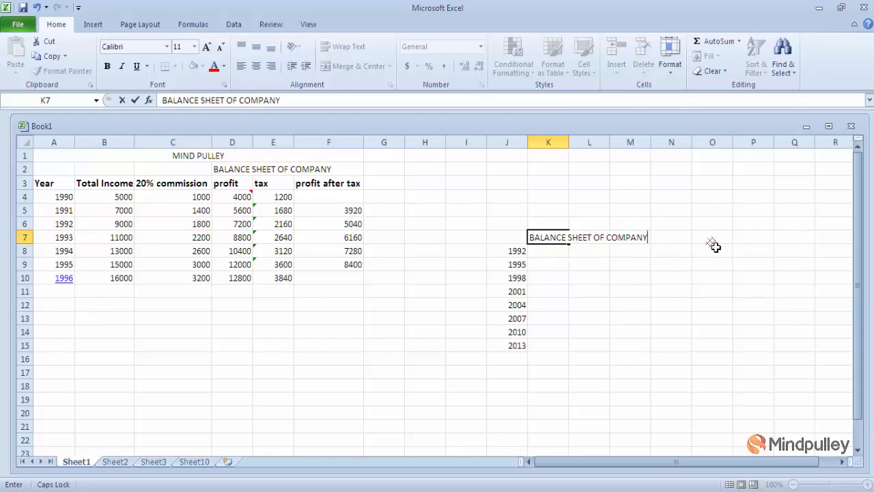
left_click_drag(713, 244, 561, 240)
left_click(561, 240)
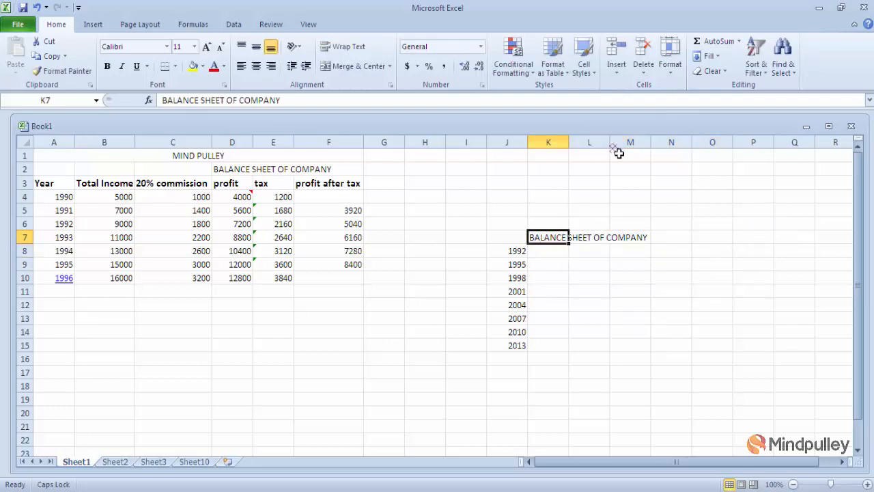
Justify the text in K7 so it wraps into the cells beneath, allowing it to extend below the selected range.
left_click(714, 56)
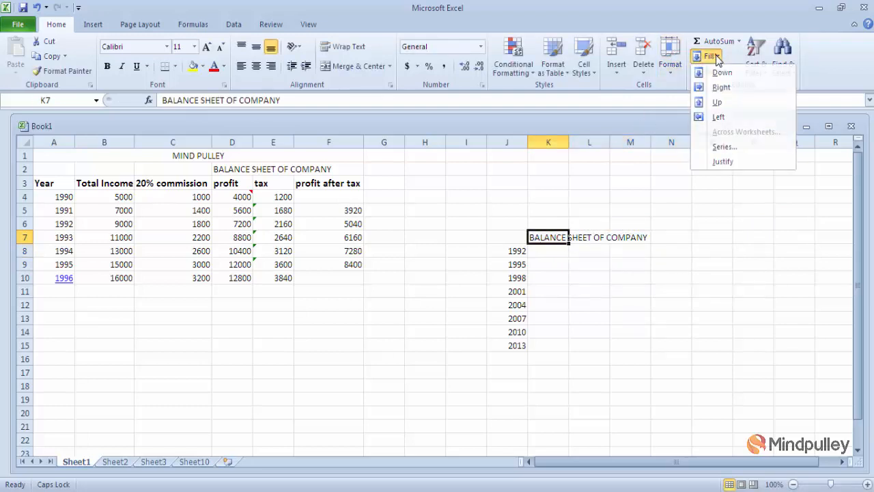
left_click(716, 58)
left_click(717, 57)
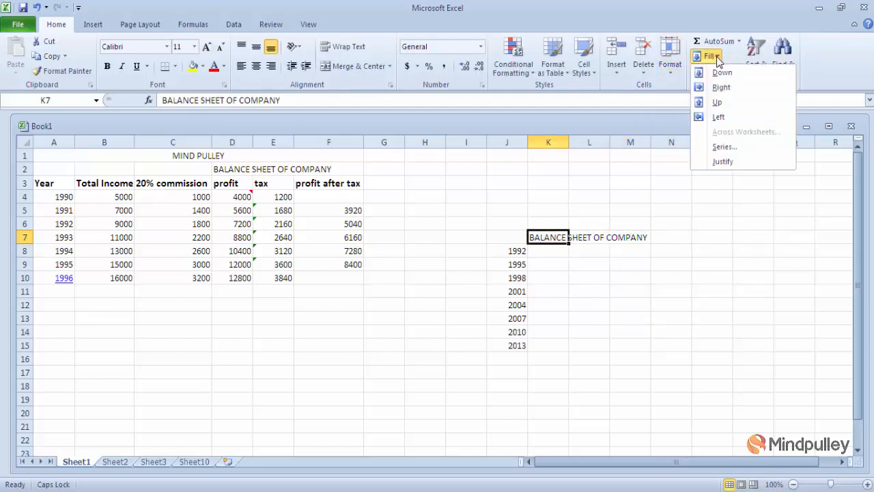
left_click(723, 161)
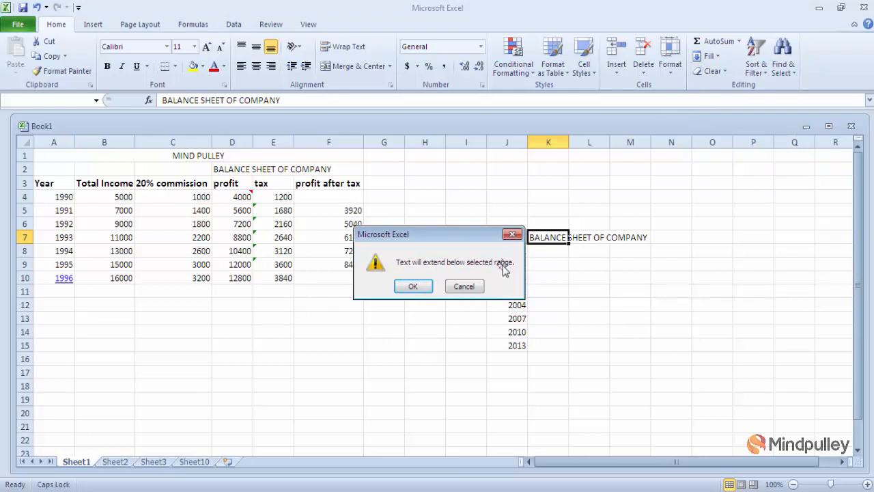
left_click(415, 287)
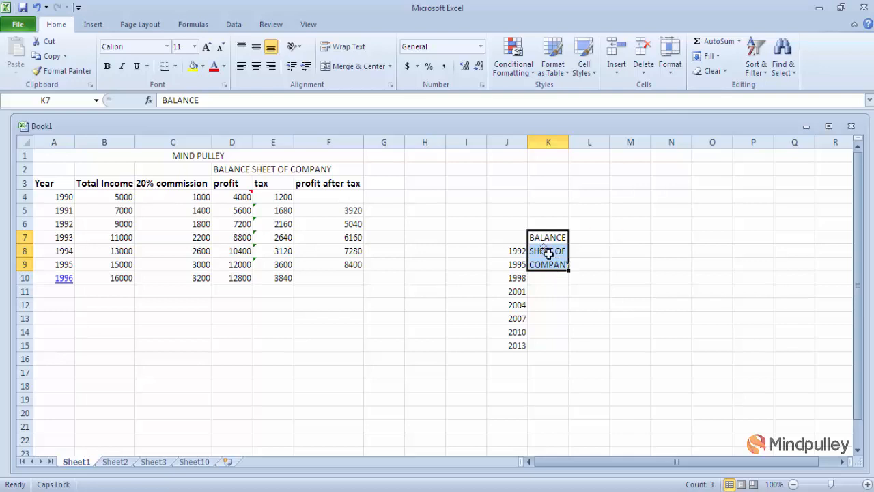
left_click(609, 278)
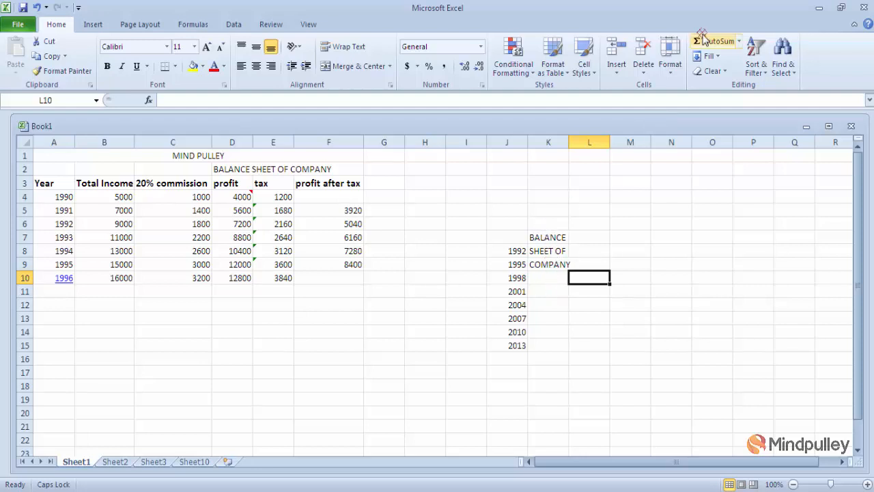
Switch to Sheet2 and enter the months JAN, FEB and MAR in cells A1 to C1.
left_click(717, 58)
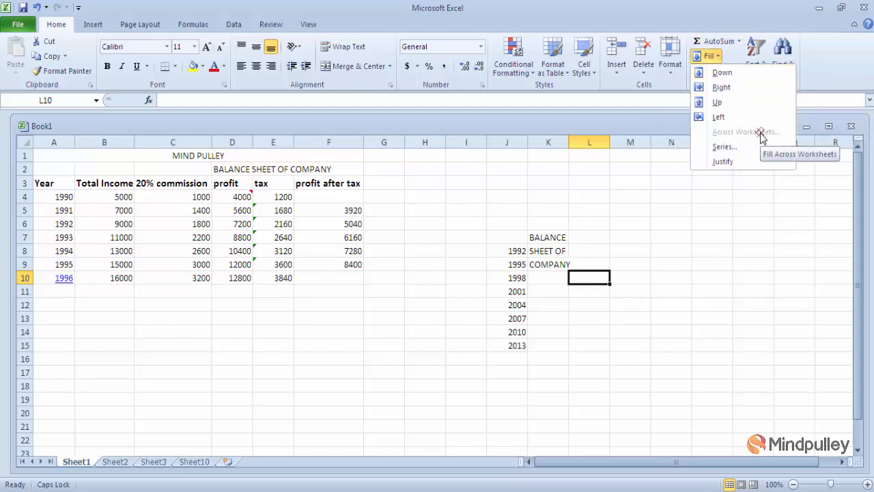
left_click(122, 463)
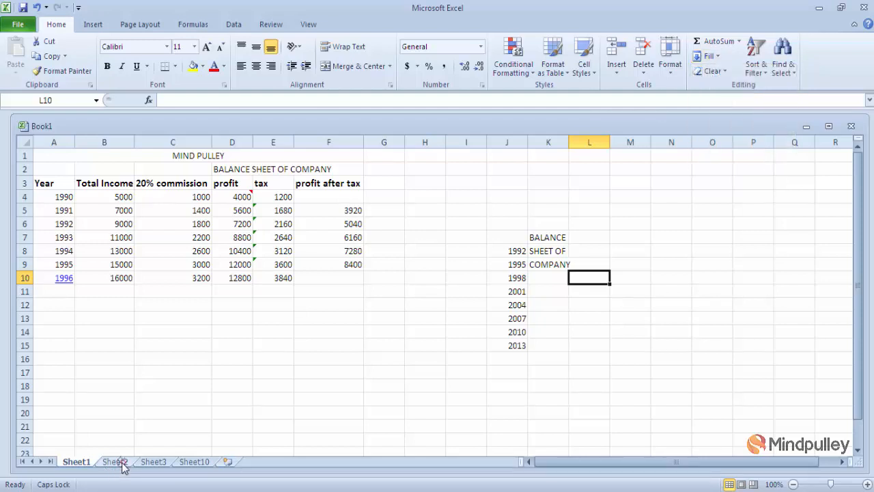
left_click(121, 463)
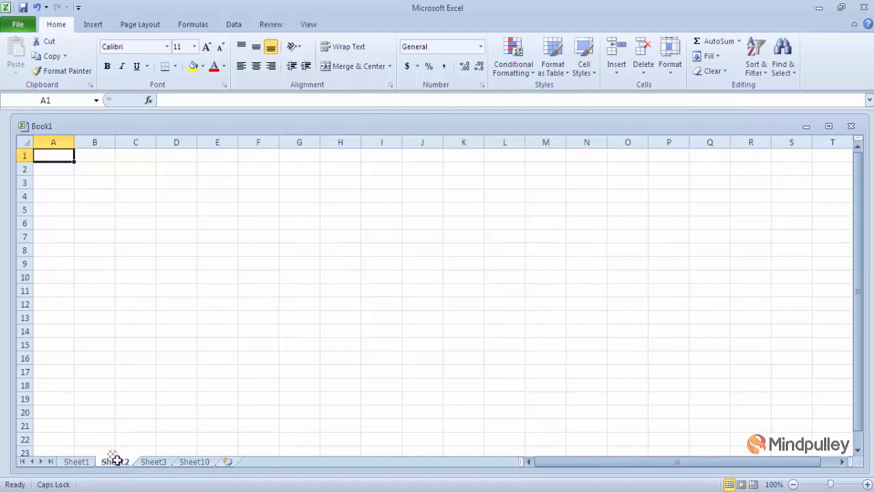
type("JAN")
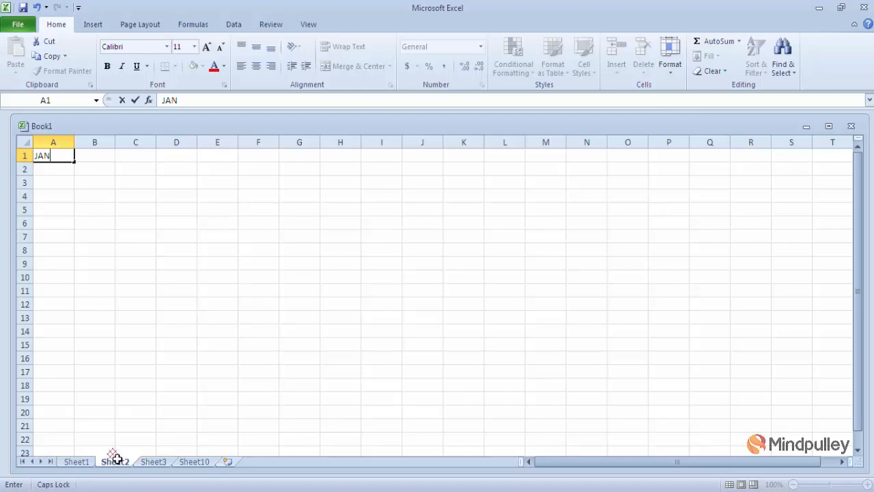
key("Tab")
type("F")
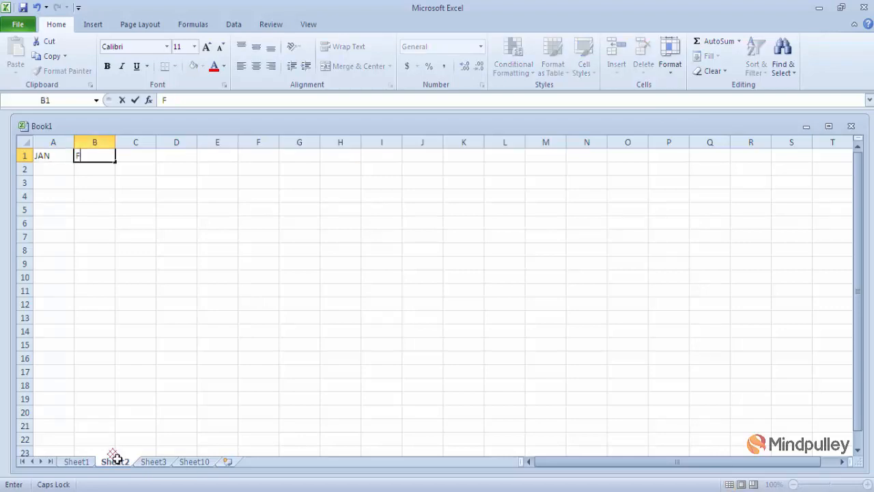
key("Tab")
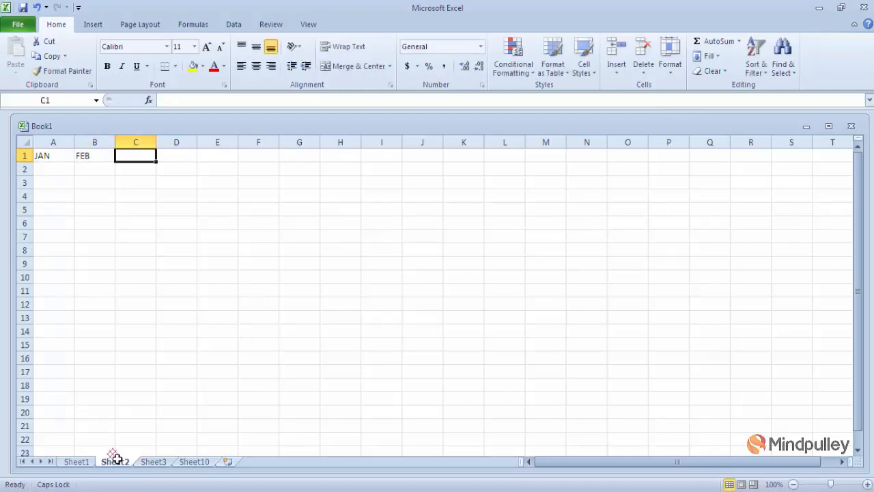
type("MAR")
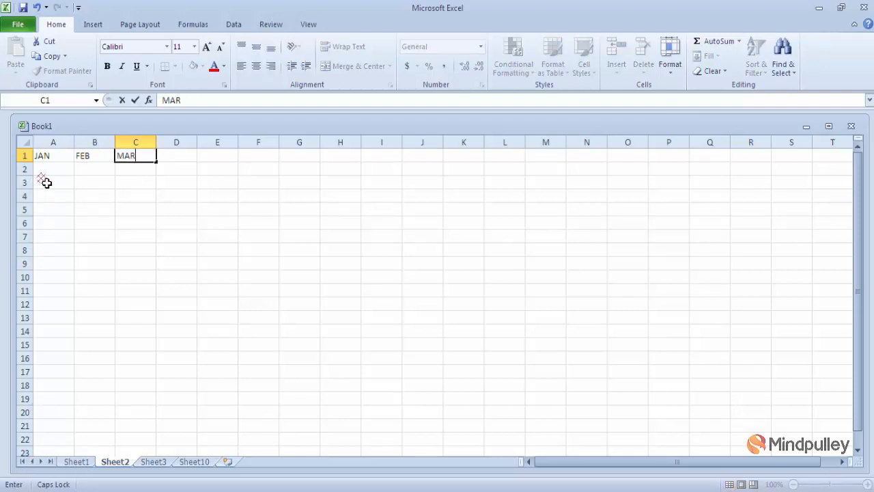
Extend the month series from A1:C1 along row 1 through cell M1.
left_click_drag(43, 156, 154, 161)
key("ctrl+c")
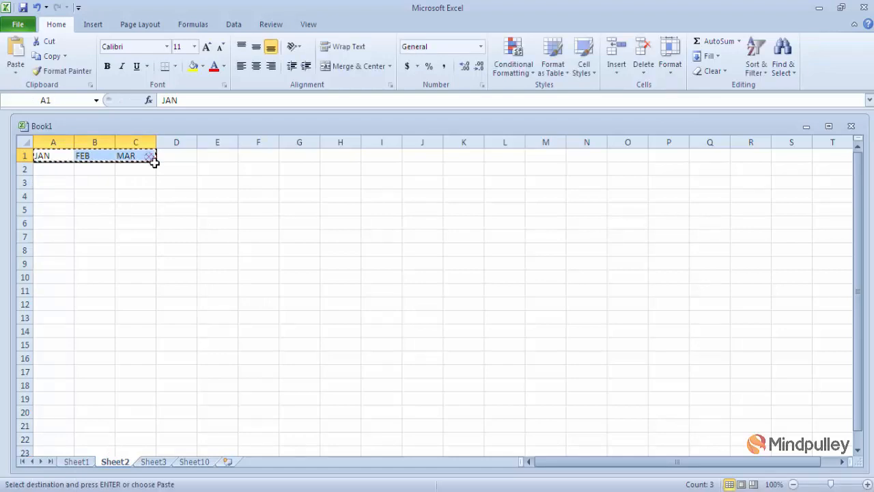
left_click_drag(157, 163, 529, 161)
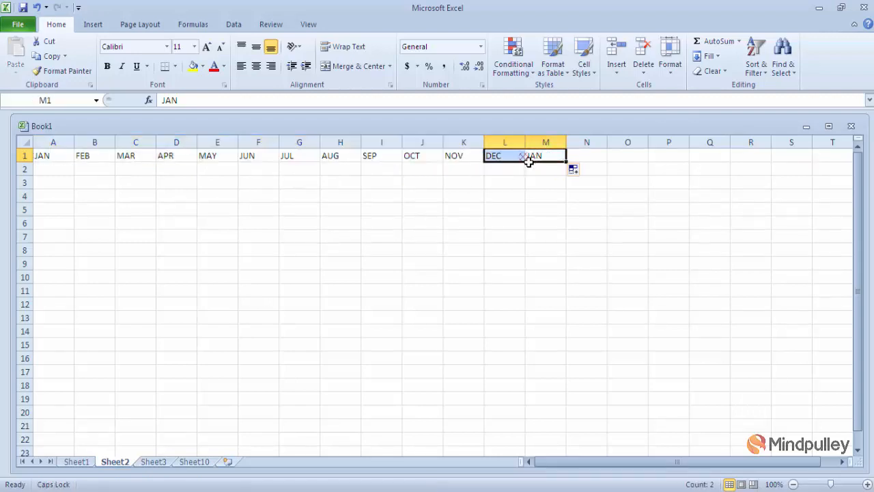
left_click(559, 196)
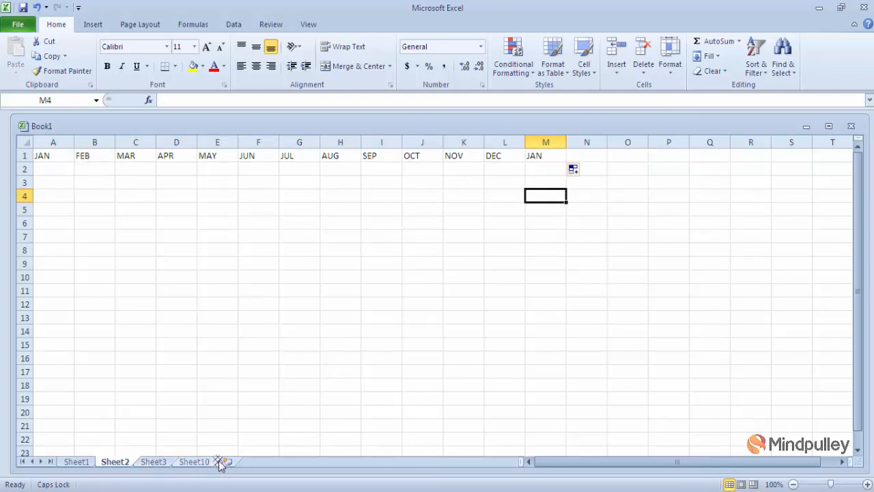
Group Sheet2 with Sheet3 and Sheet10, view the other two sheets, and return to Sheet2.
left_click(154, 462, "ctrl")
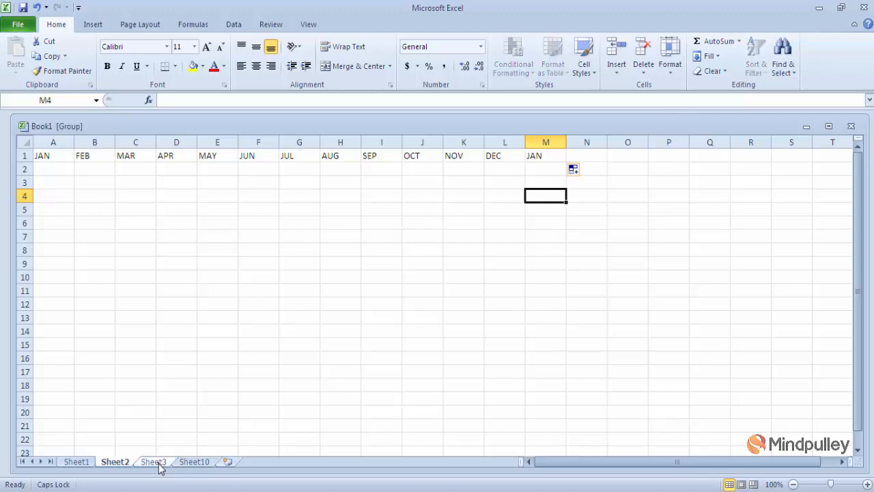
left_click(198, 462, "ctrl")
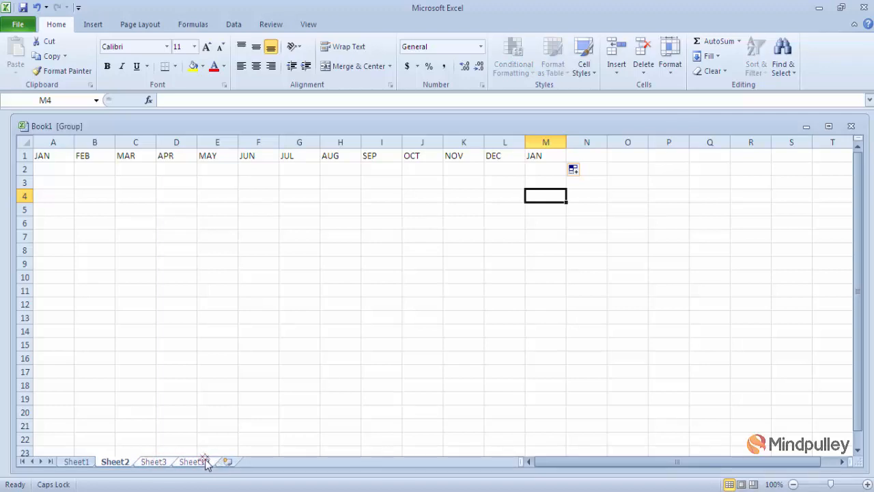
left_click(154, 461)
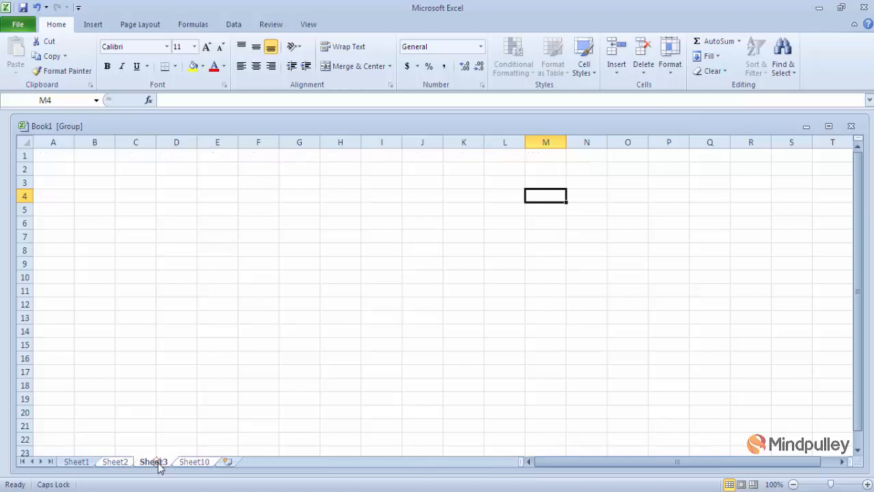
left_click(201, 463)
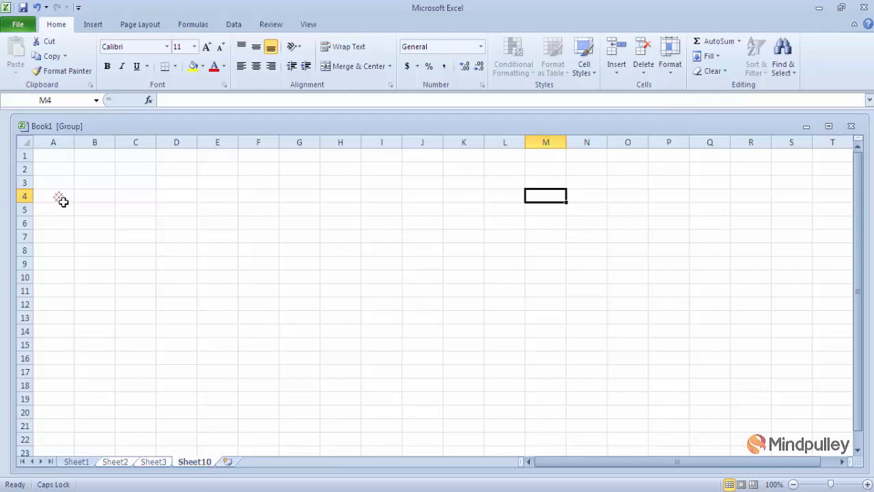
left_click(115, 462)
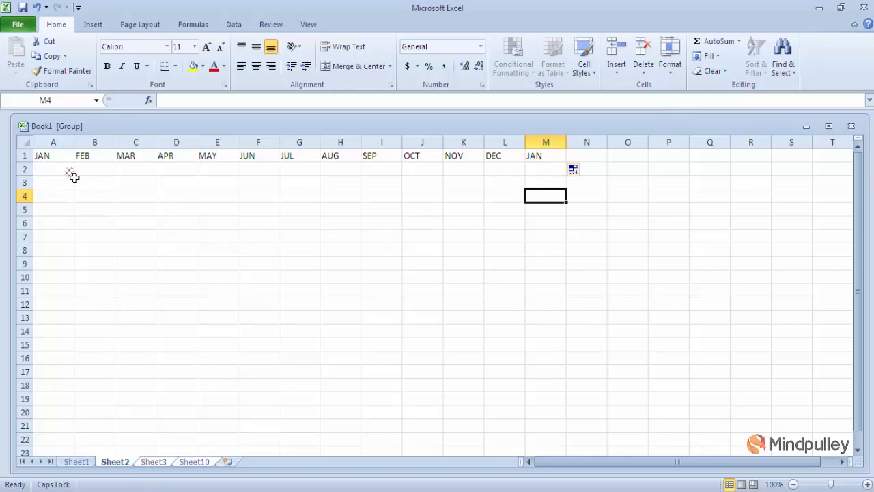
Fill the months in A1:M1 across the grouped worksheets with the All option.
left_click_drag(66, 155, 539, 157)
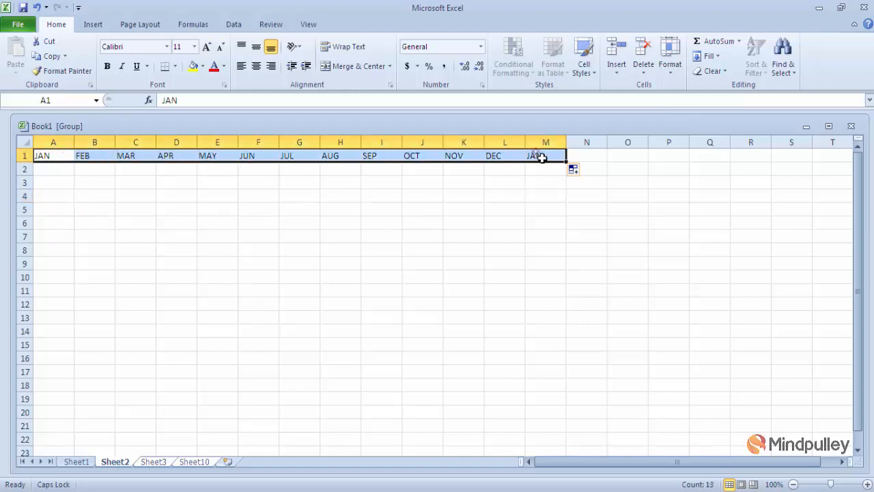
left_click(720, 56)
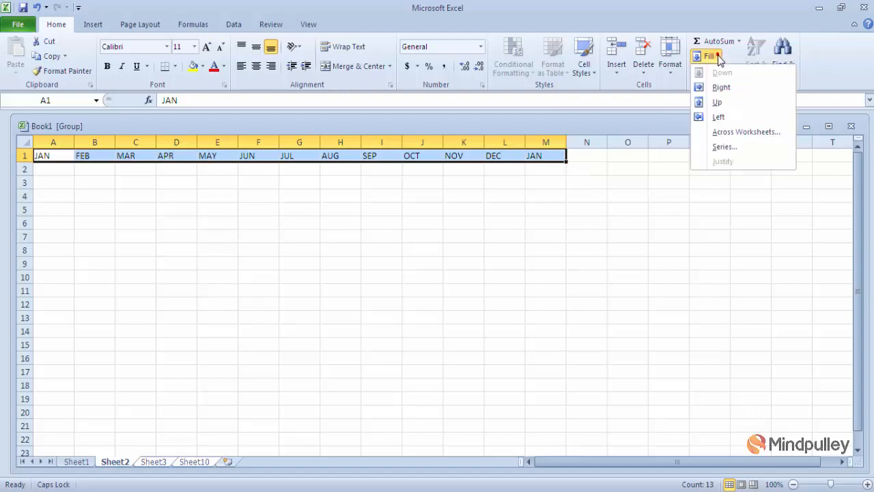
left_click(732, 132)
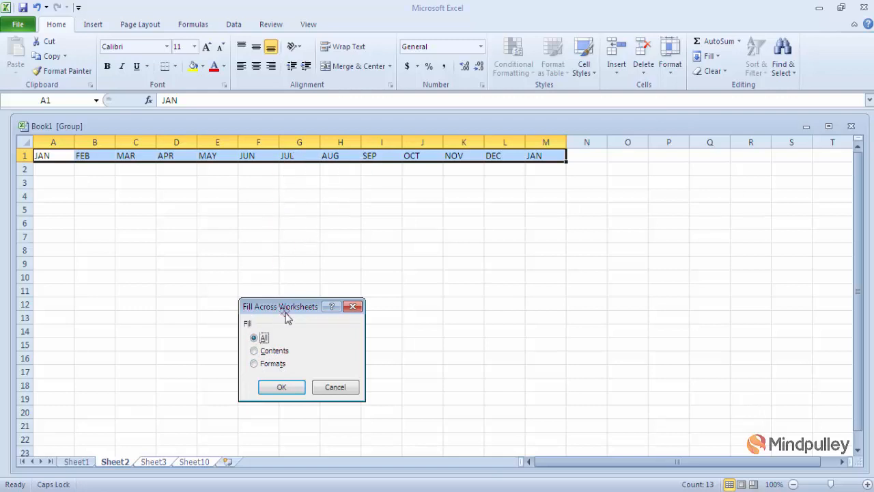
left_click(280, 387)
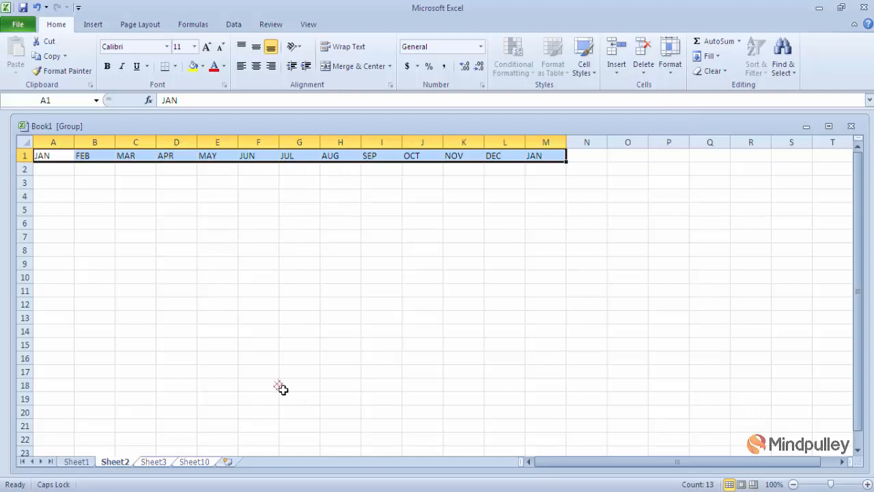
Check row 1 on Sheet3 and Sheet10, and return to Sheet1.
left_click(159, 463)
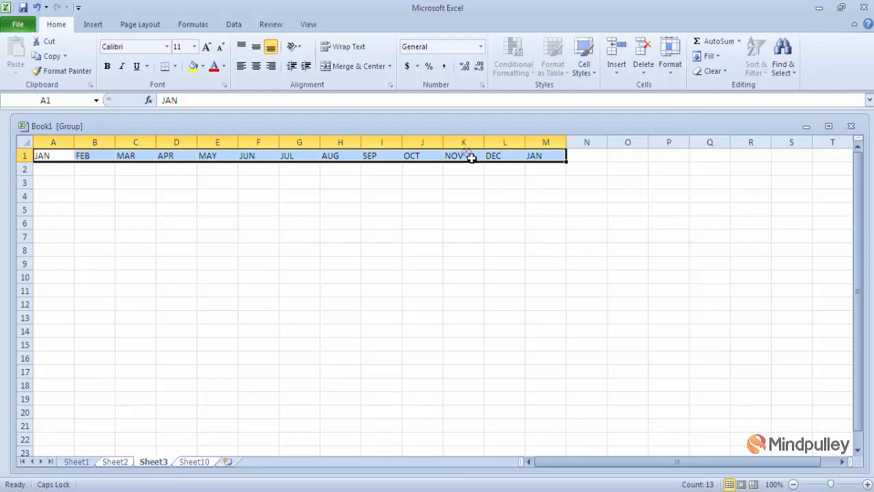
left_click(205, 462)
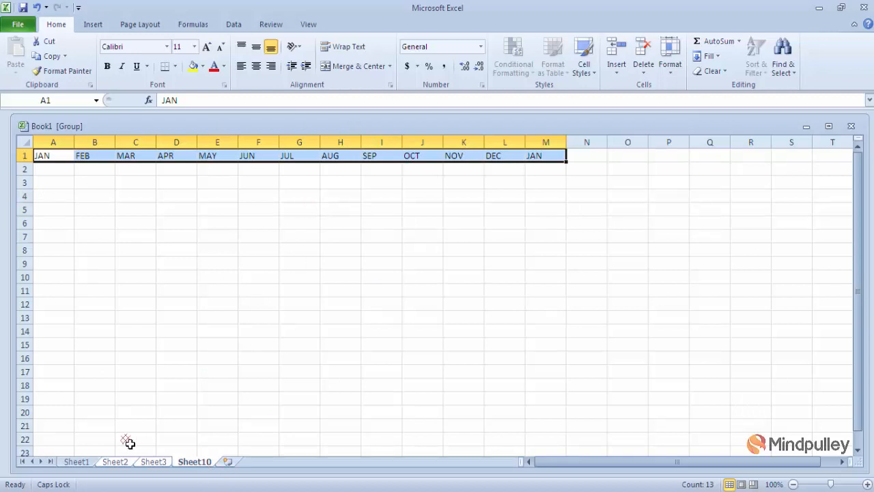
left_click(76, 462)
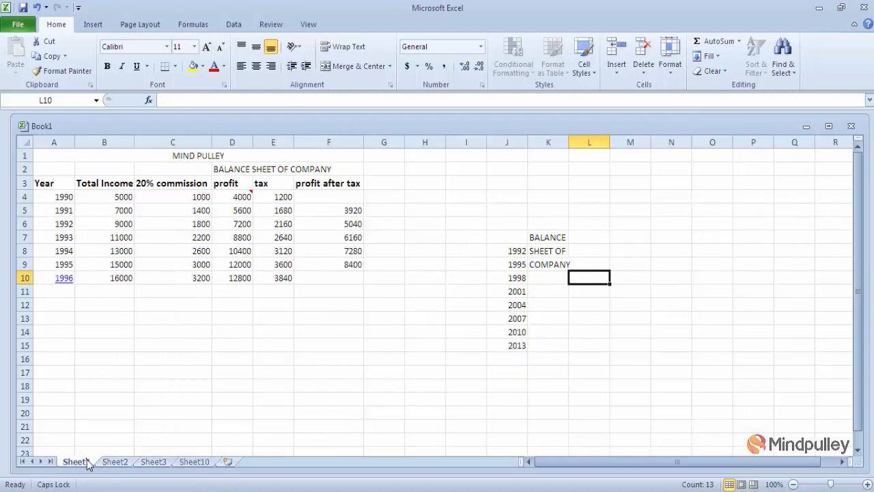
Clear only the formats of the header cells A3:F3, and undo the clearing.
left_click(726, 72)
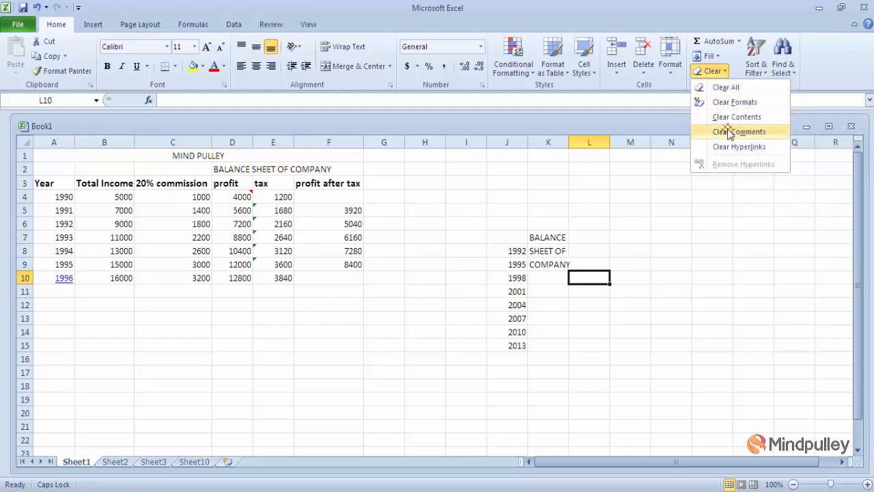
left_click(691, 198)
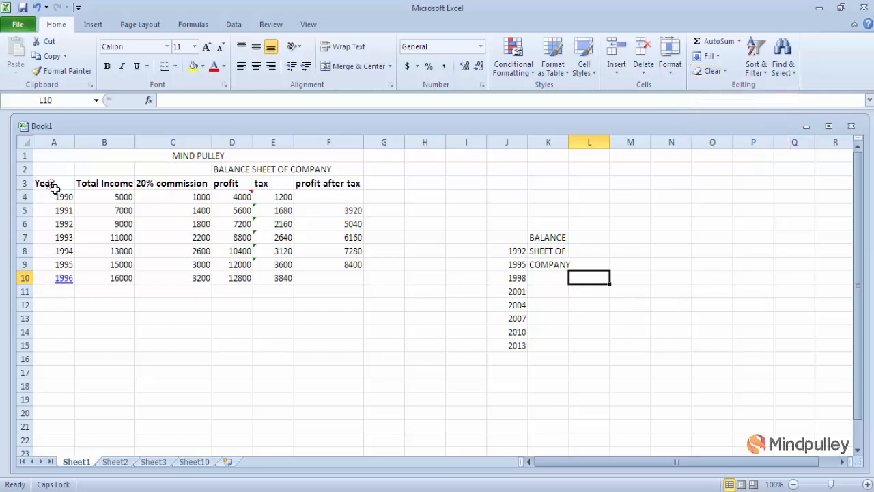
left_click_drag(52, 185, 103, 188)
left_click_drag(199, 198, 331, 196)
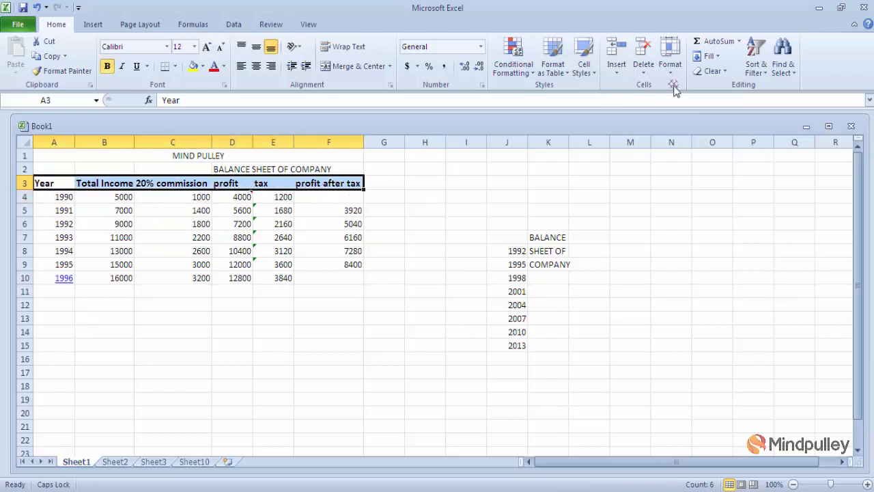
left_click(727, 71)
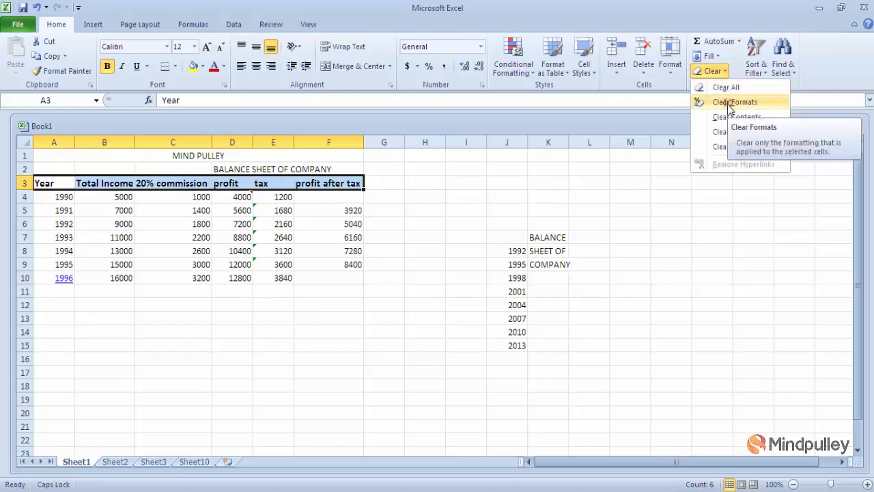
left_click(730, 102)
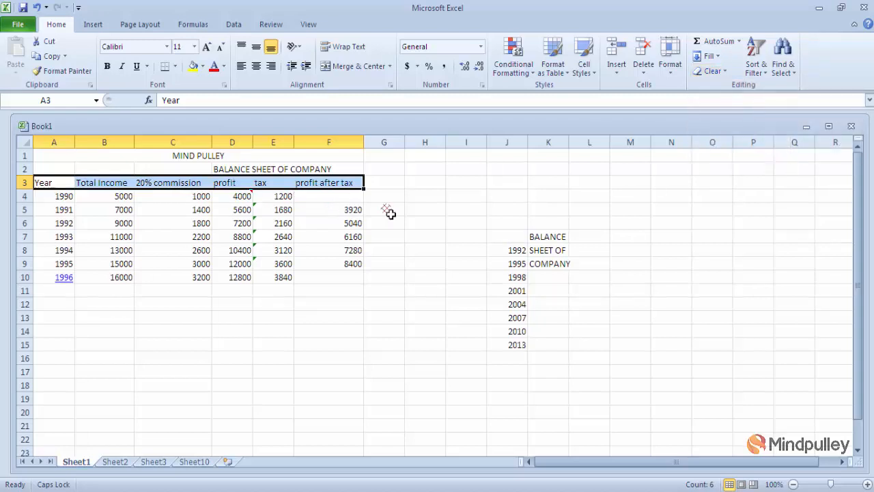
left_click(468, 195)
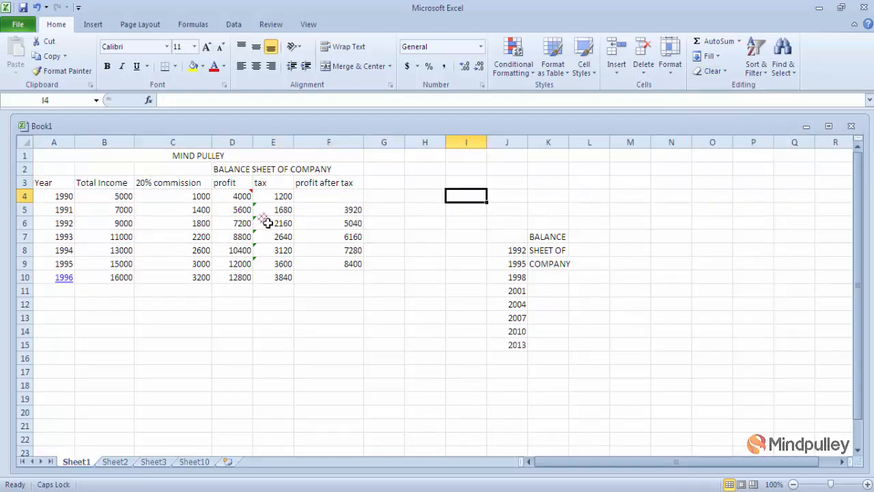
key("ctrl+z")
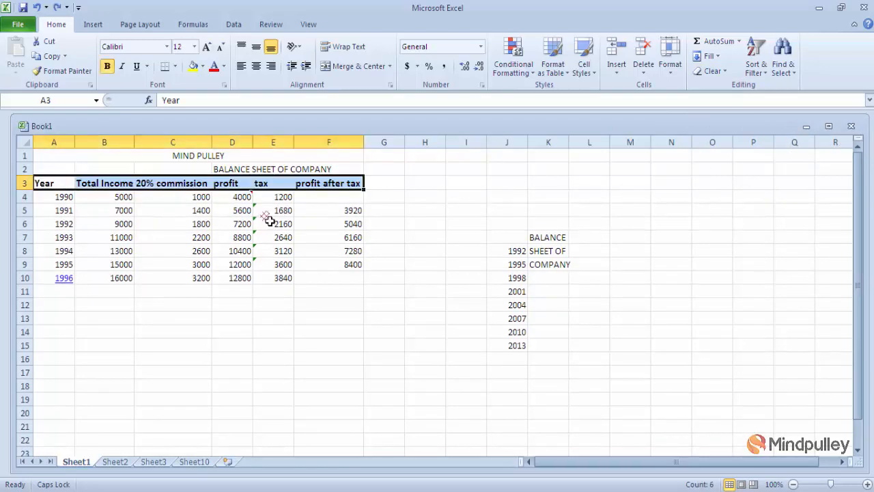
Clear the contents of the header cells A3:F3, and restore them with an undo.
left_click(726, 78)
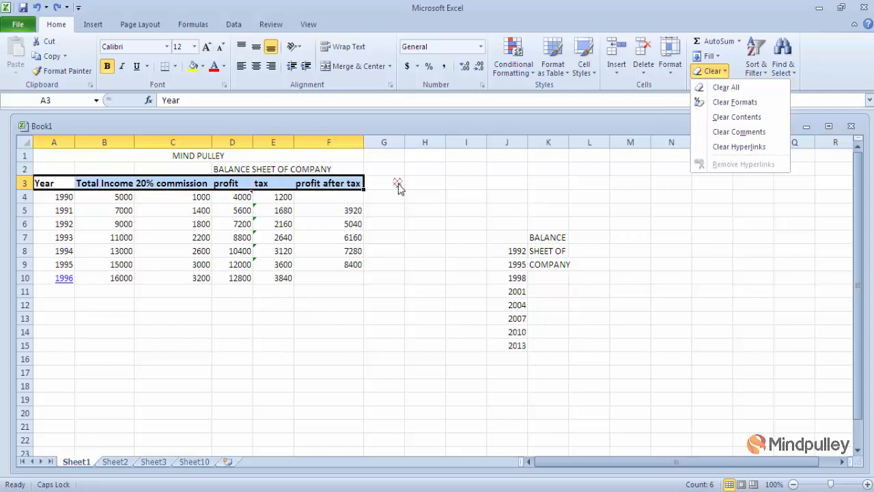
left_click(748, 118)
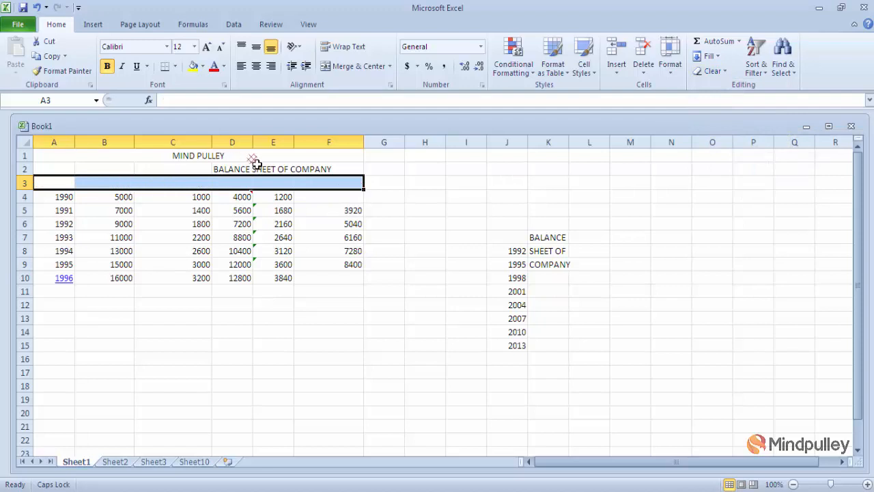
key("ctrl+z")
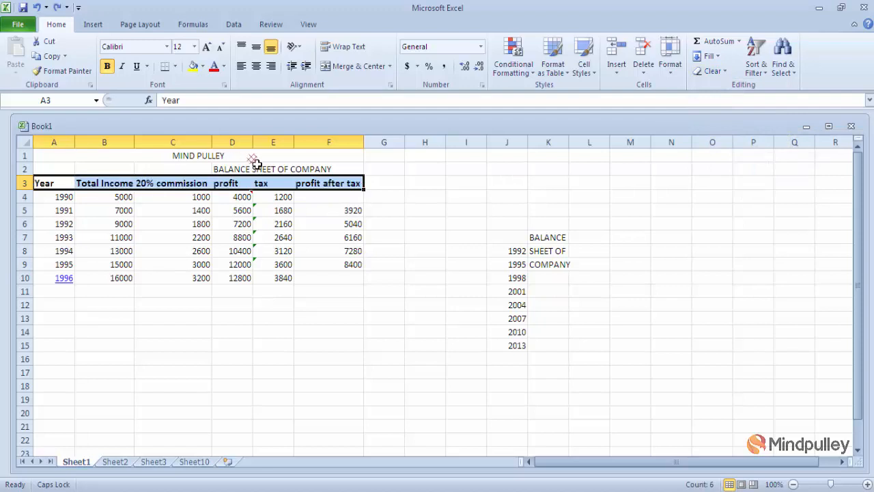
Deselect the header row and display the comment attached to profit cell D4.
left_click(728, 71)
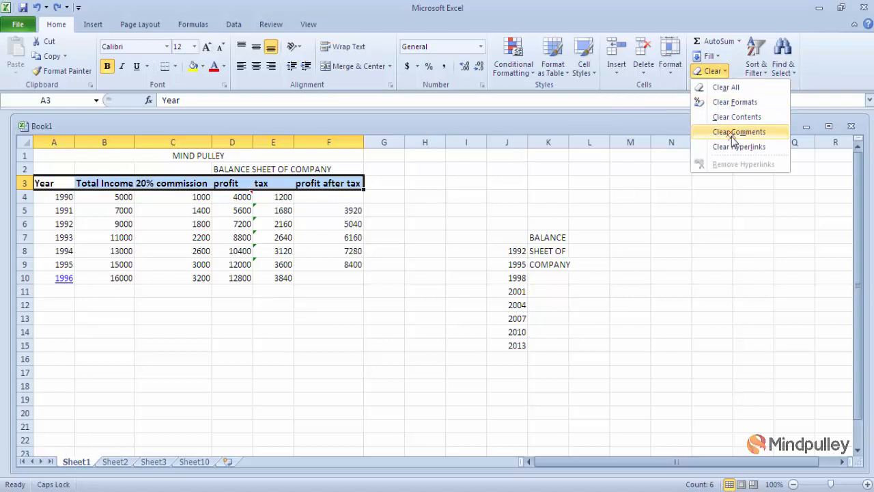
left_click(430, 261)
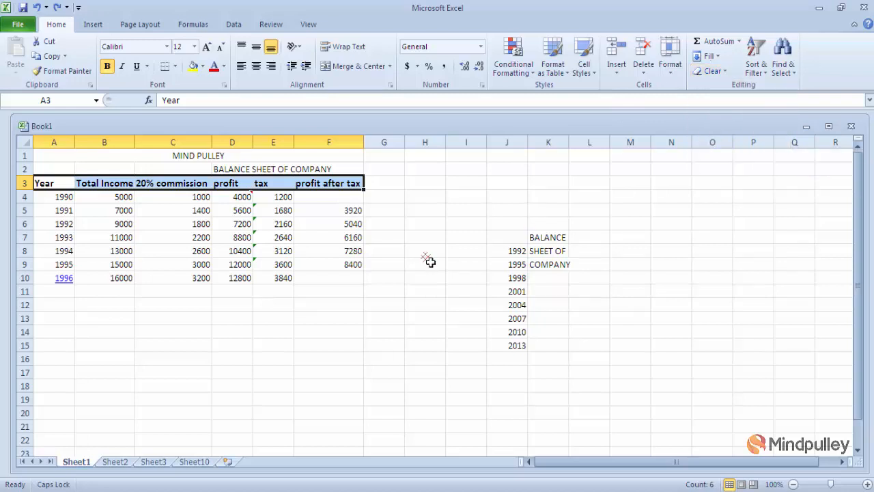
left_click(427, 213)
mouse_move(243, 202)
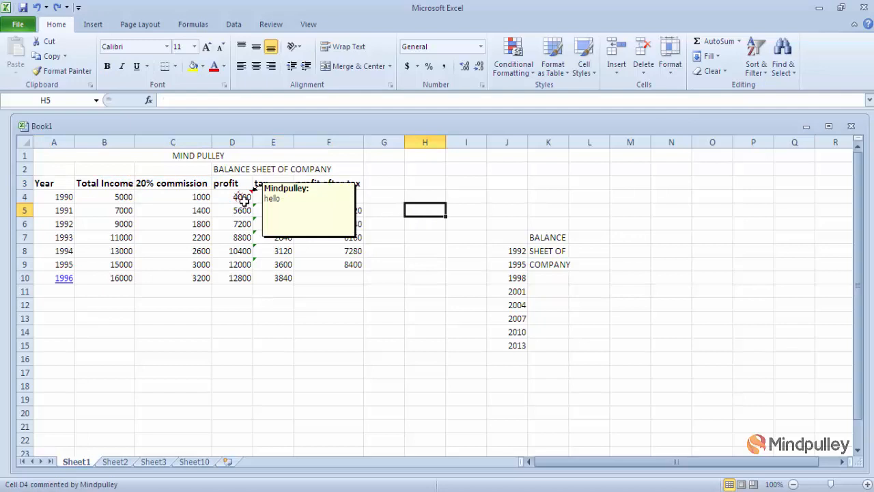
Clear the comment attached to profit cell D4.
left_click(243, 202)
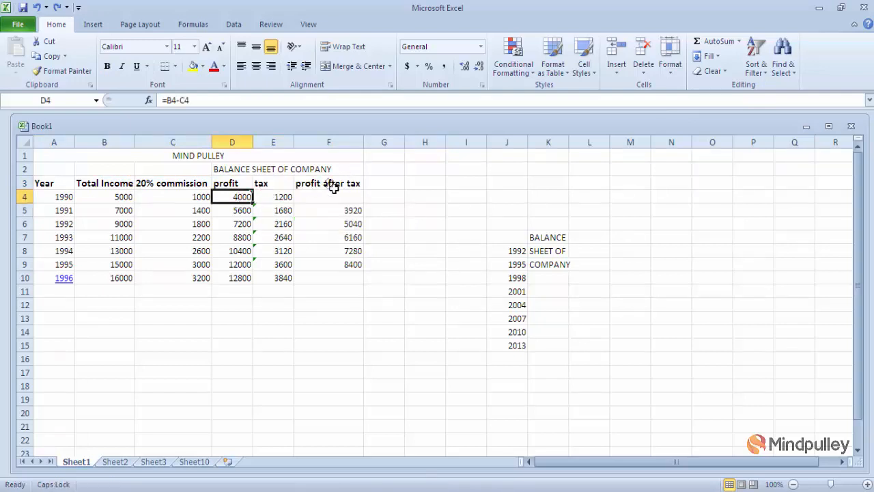
left_click(726, 71)
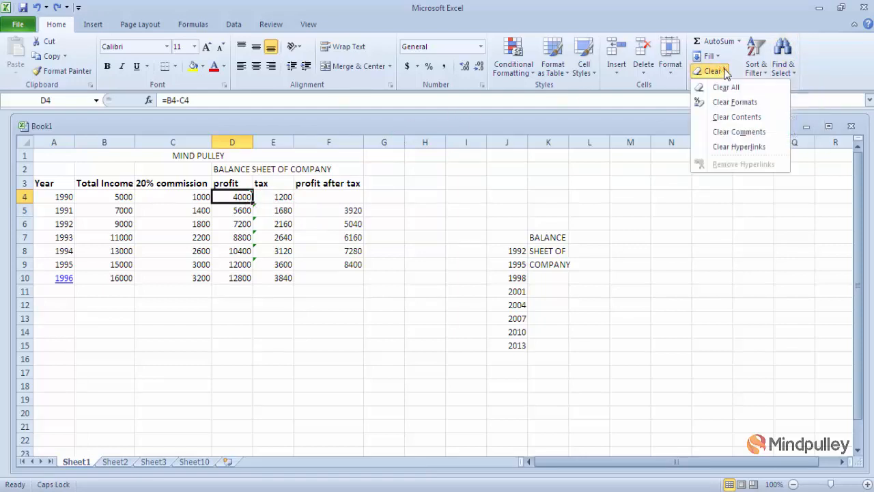
left_click(736, 132)
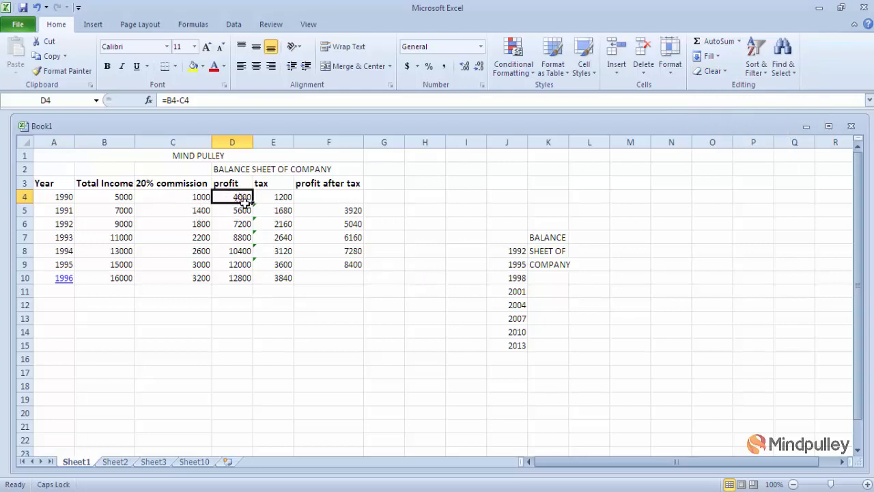
Try the hyperlink in year cell A10 and decline to open the linked file.
left_click(726, 74)
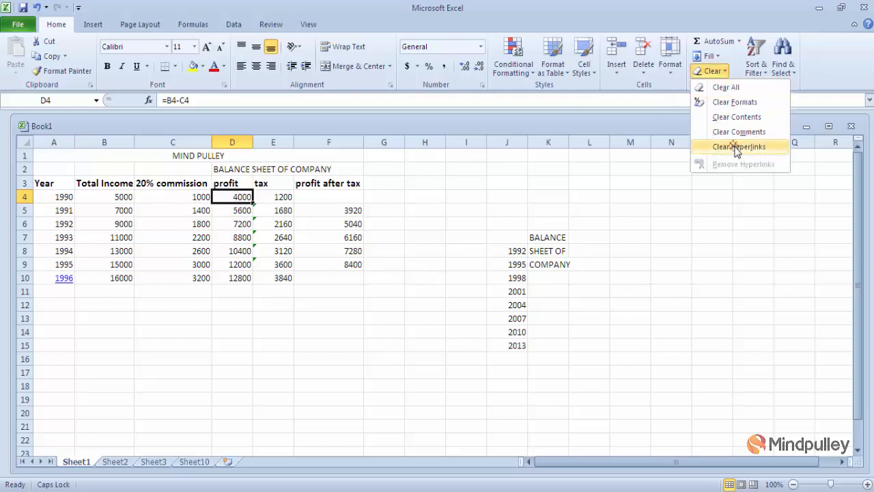
left_click(420, 273)
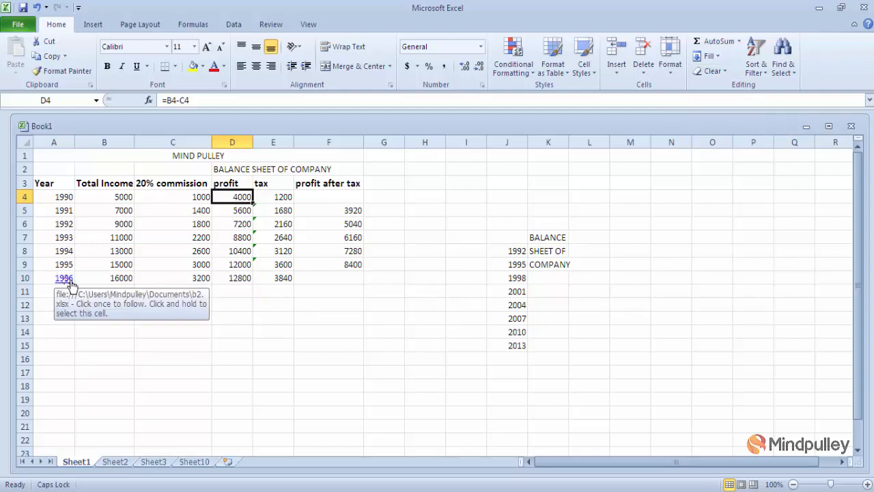
left_click(66, 279)
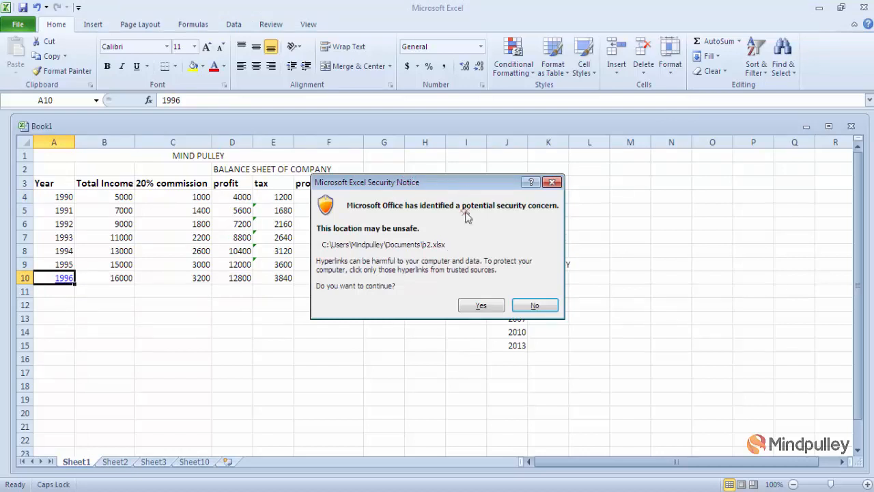
left_click(537, 306)
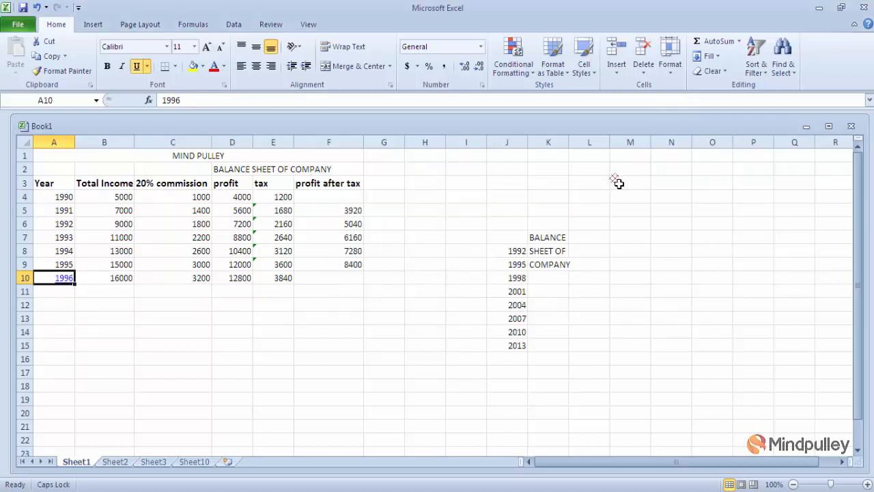
Clear the hyperlink from year cell A10 together with its formats, and deselect the cell.
left_click(724, 71)
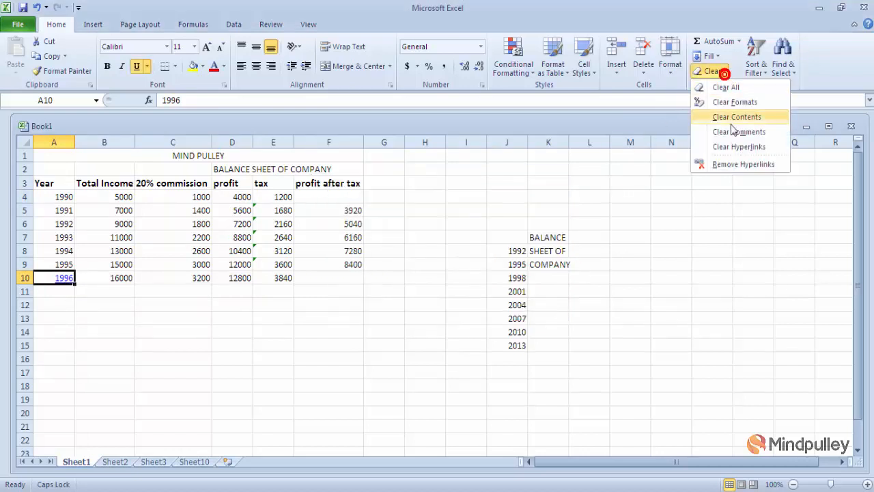
left_click(740, 149)
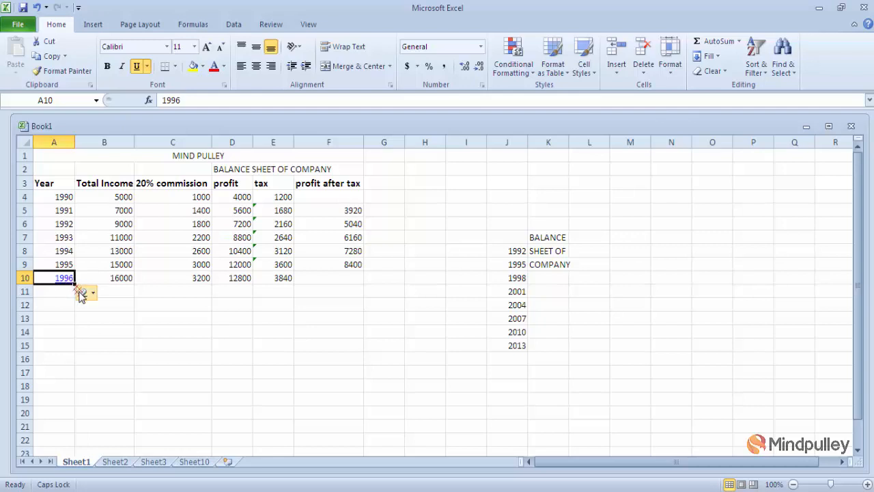
left_click(93, 293)
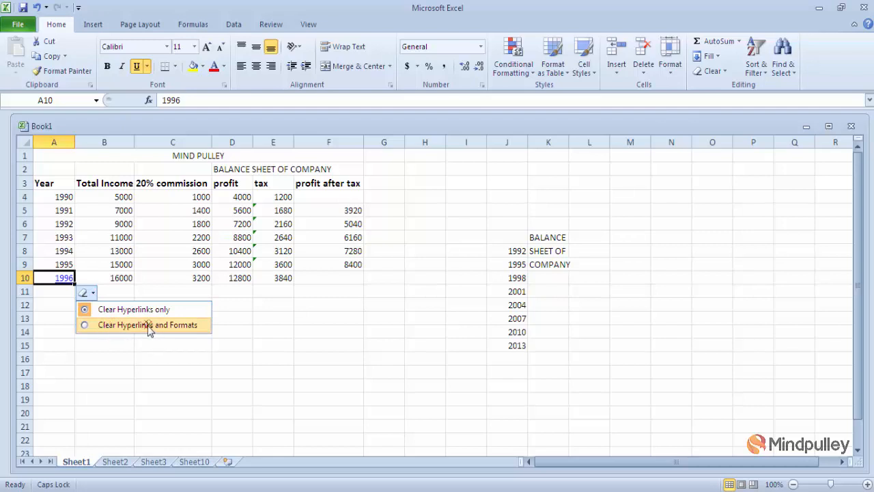
left_click(148, 326)
left_click(113, 295)
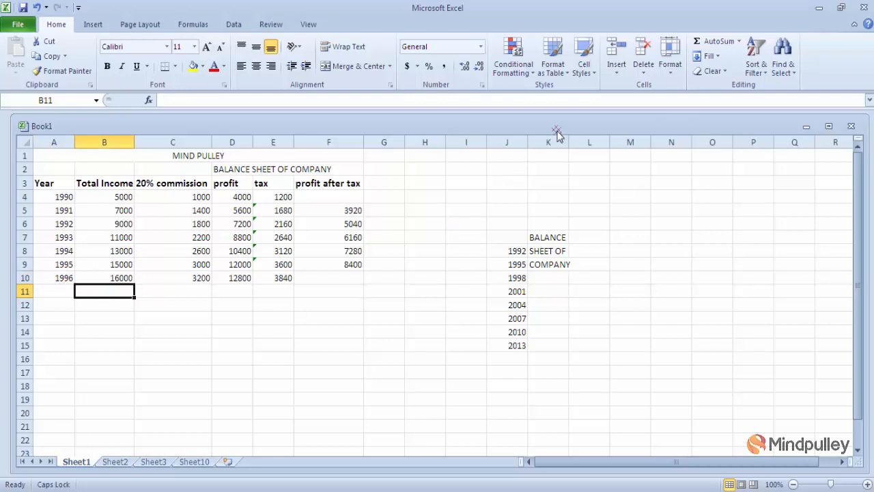
Clear everything from the data range A4:F10, undo the clearing, and deselect the range.
left_click(722, 72)
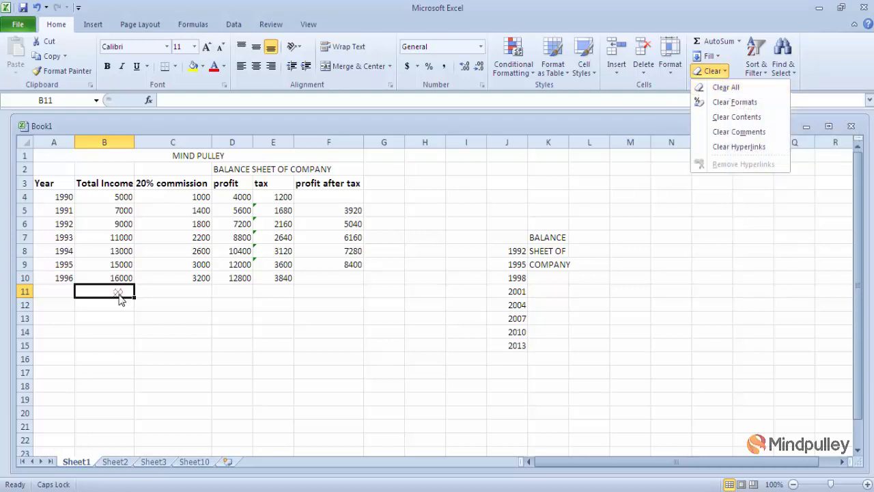
left_click(52, 197)
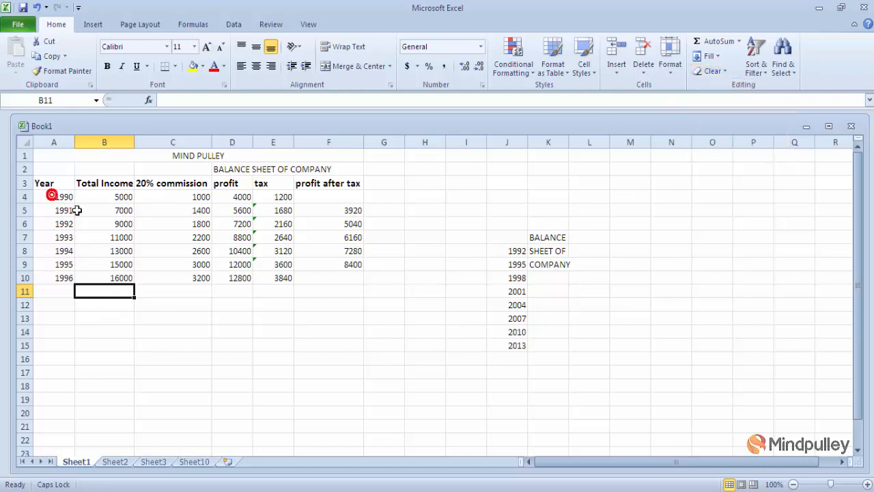
double_click(65, 198)
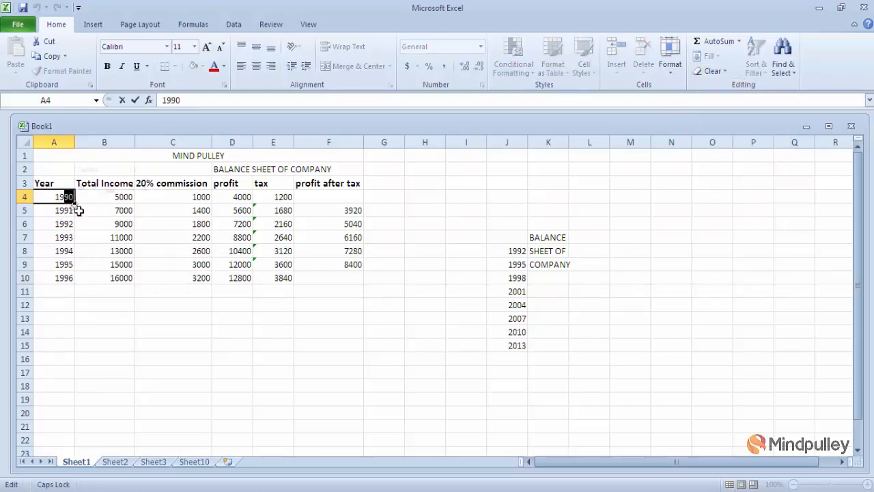
left_click_drag(106, 348, 303, 280)
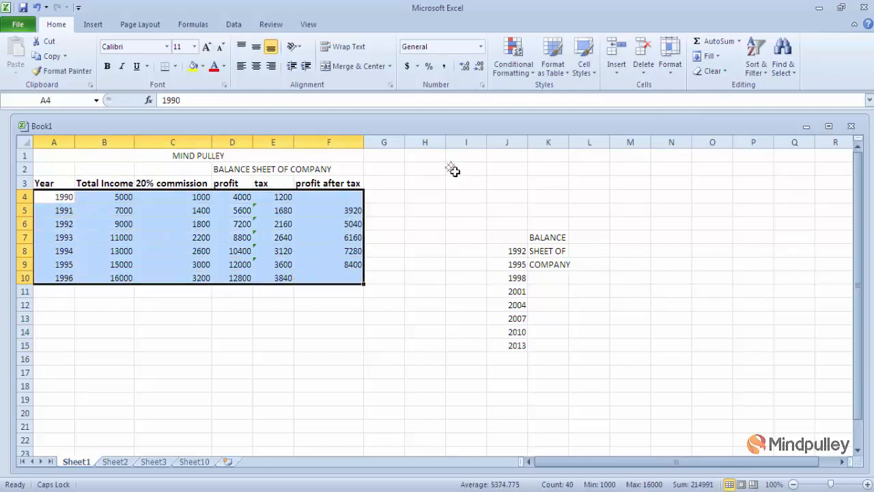
left_click(714, 71)
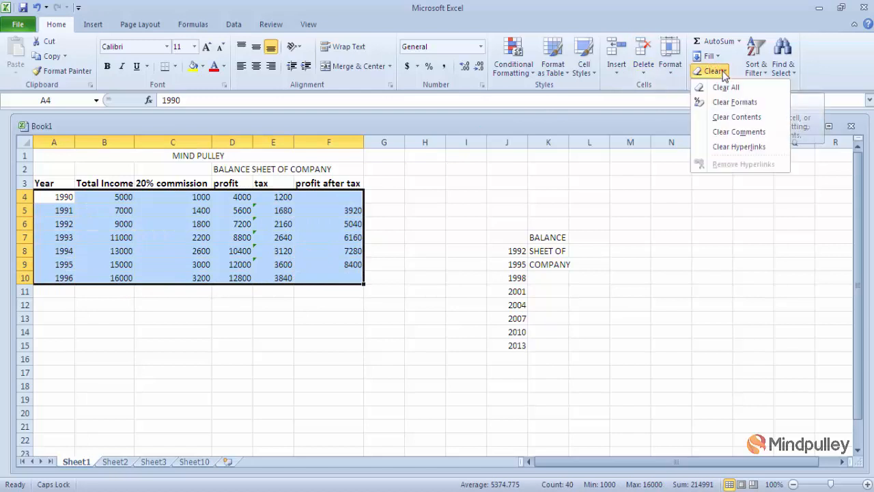
left_click(725, 87)
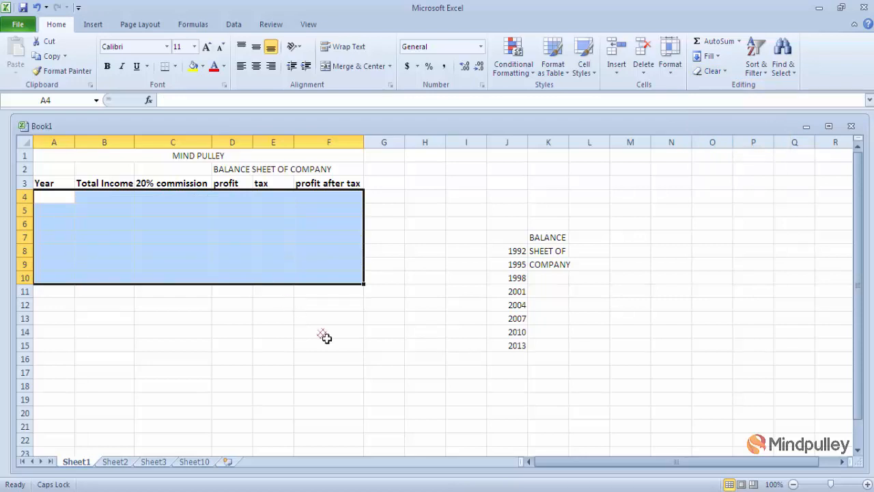
key("ctrl+z")
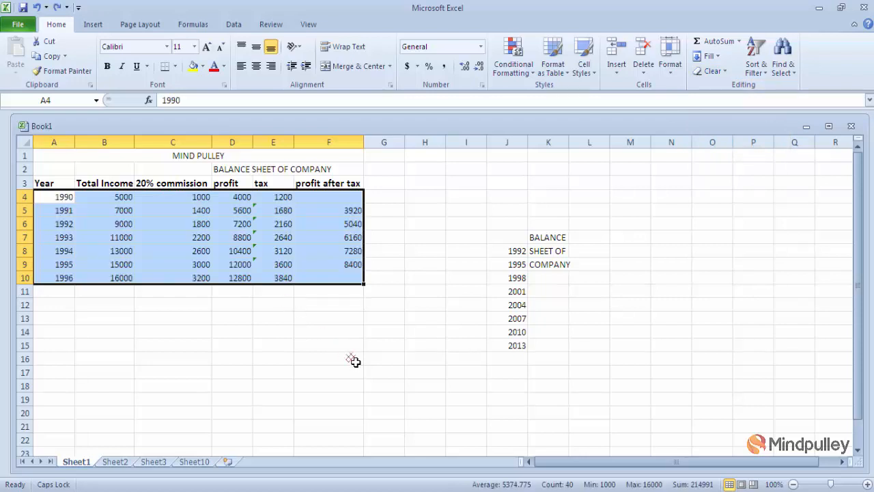
left_click(423, 309)
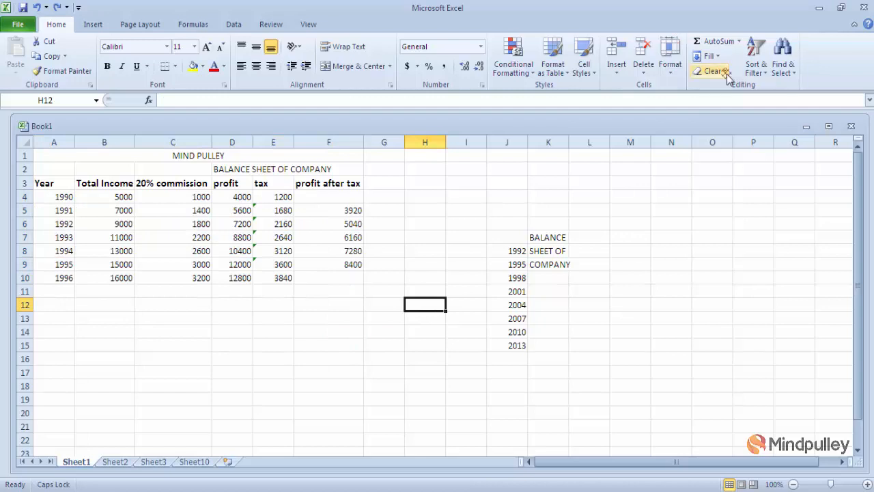